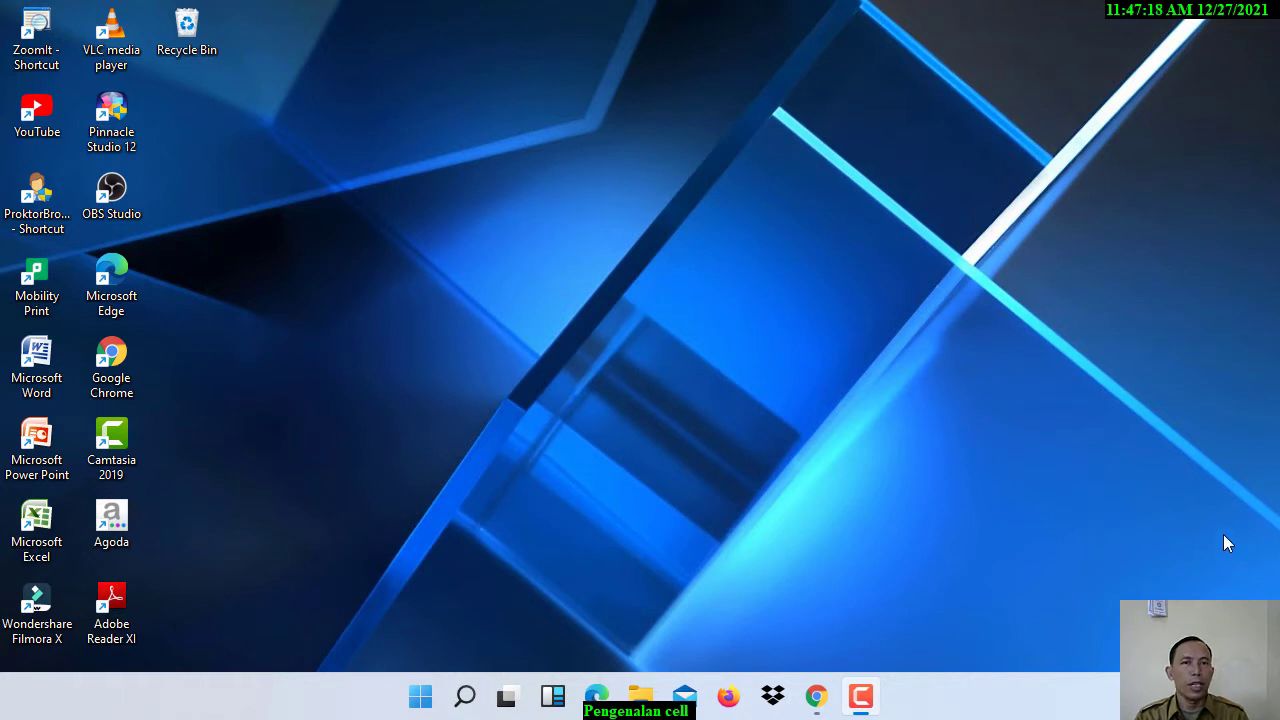
- Refresh the desktop and open Microsoft Excel in a maximized window
right_click(579, 282)
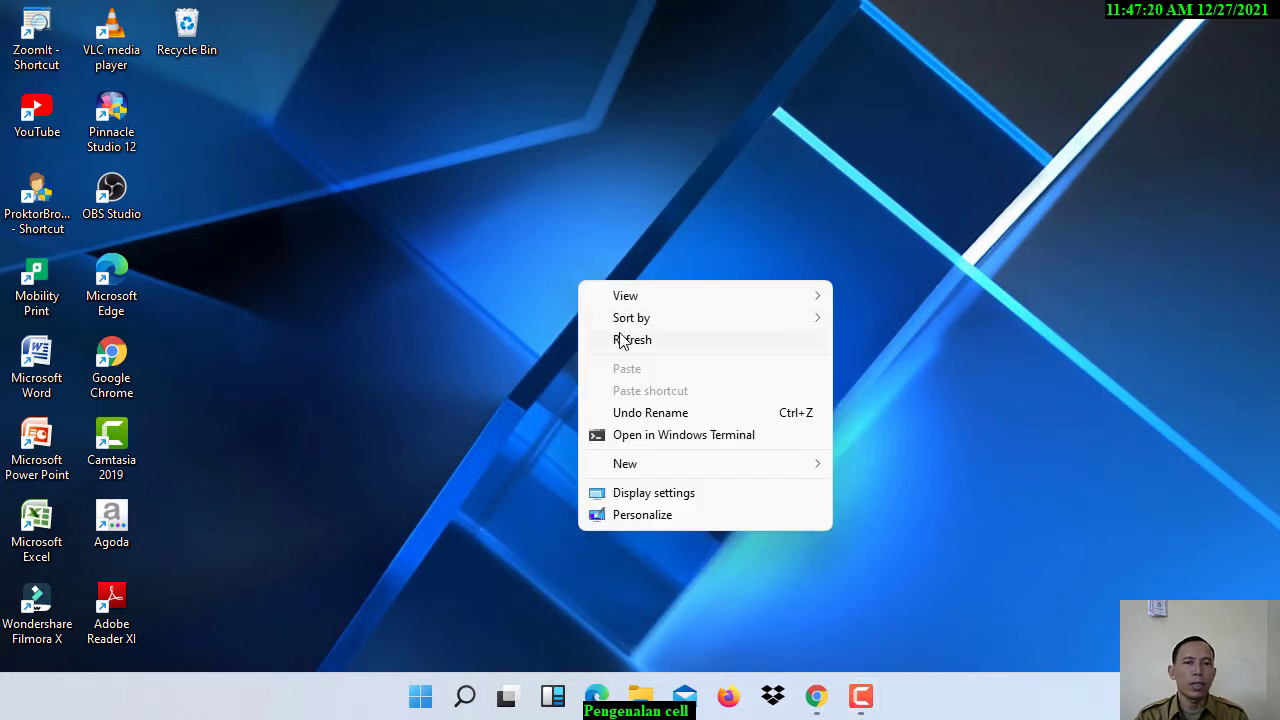
click(622, 337)
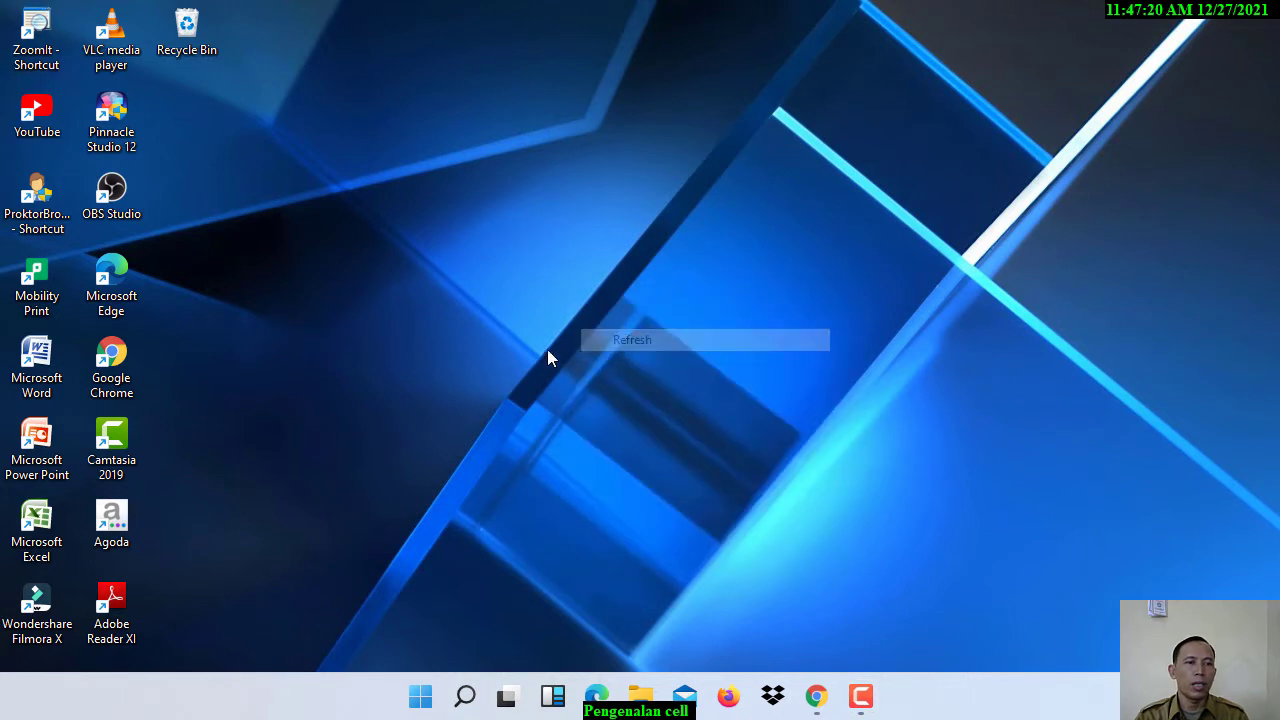
double_click(37, 520)
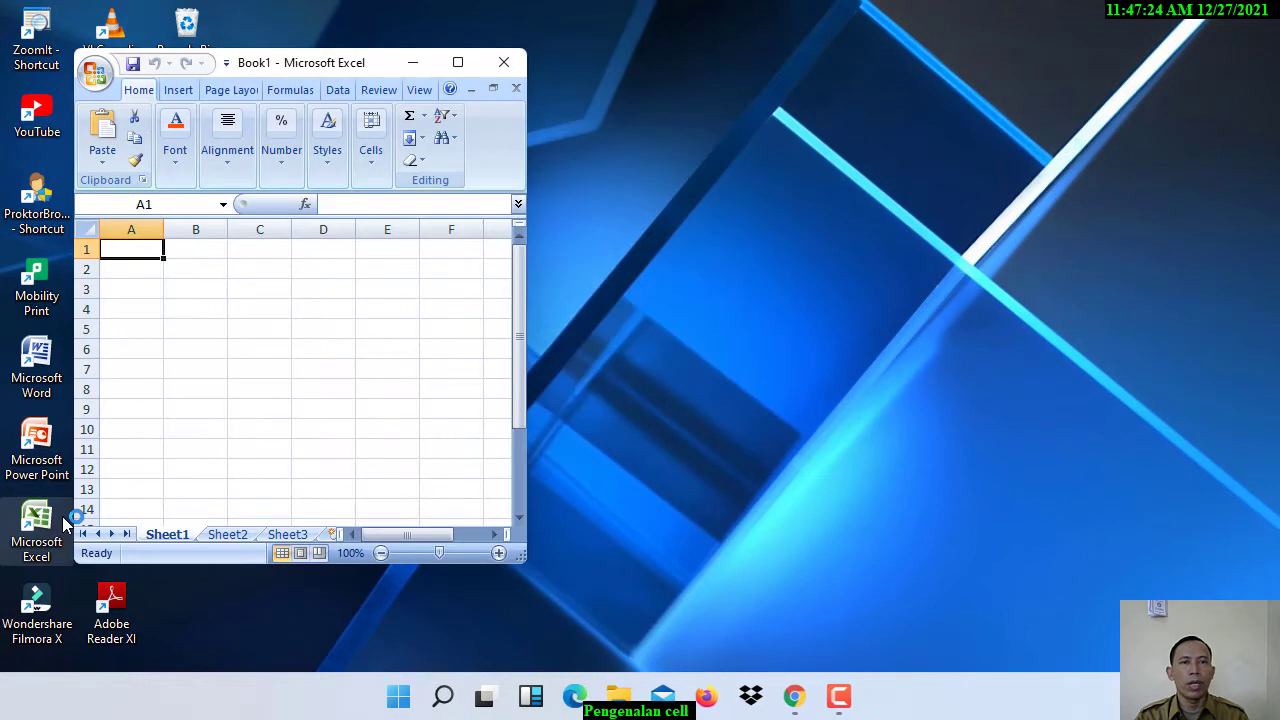
click(457, 62)
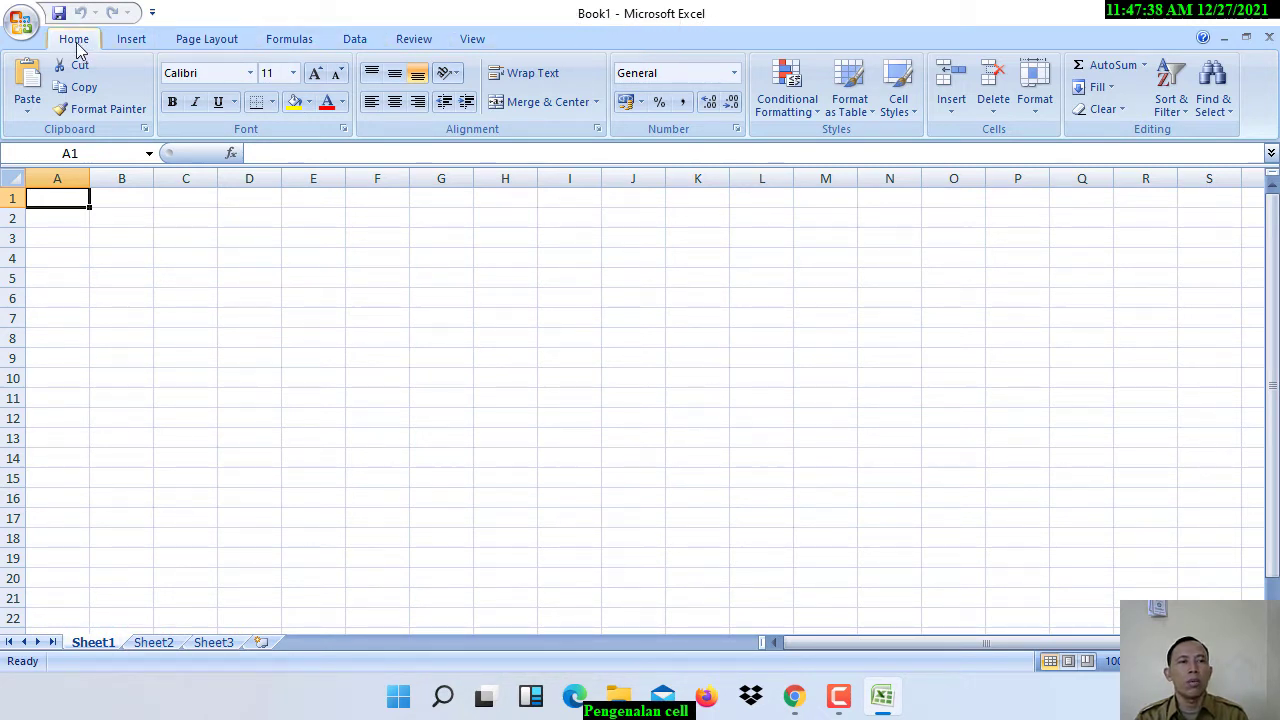
- Examine the command groups under Home, Insert, Page Layout, Formulas, Data, Review and View, and return to the Home commands
click(130, 42)
click(206, 40)
click(287, 42)
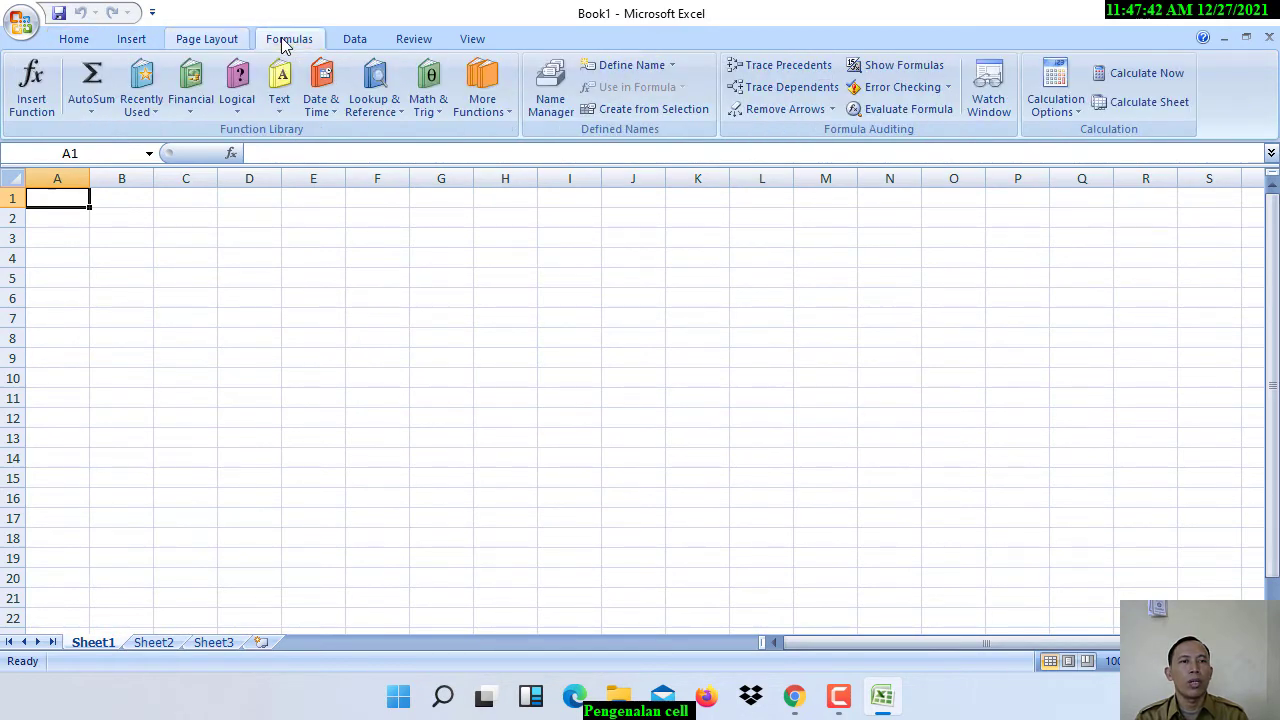
click(352, 42)
click(415, 44)
click(474, 42)
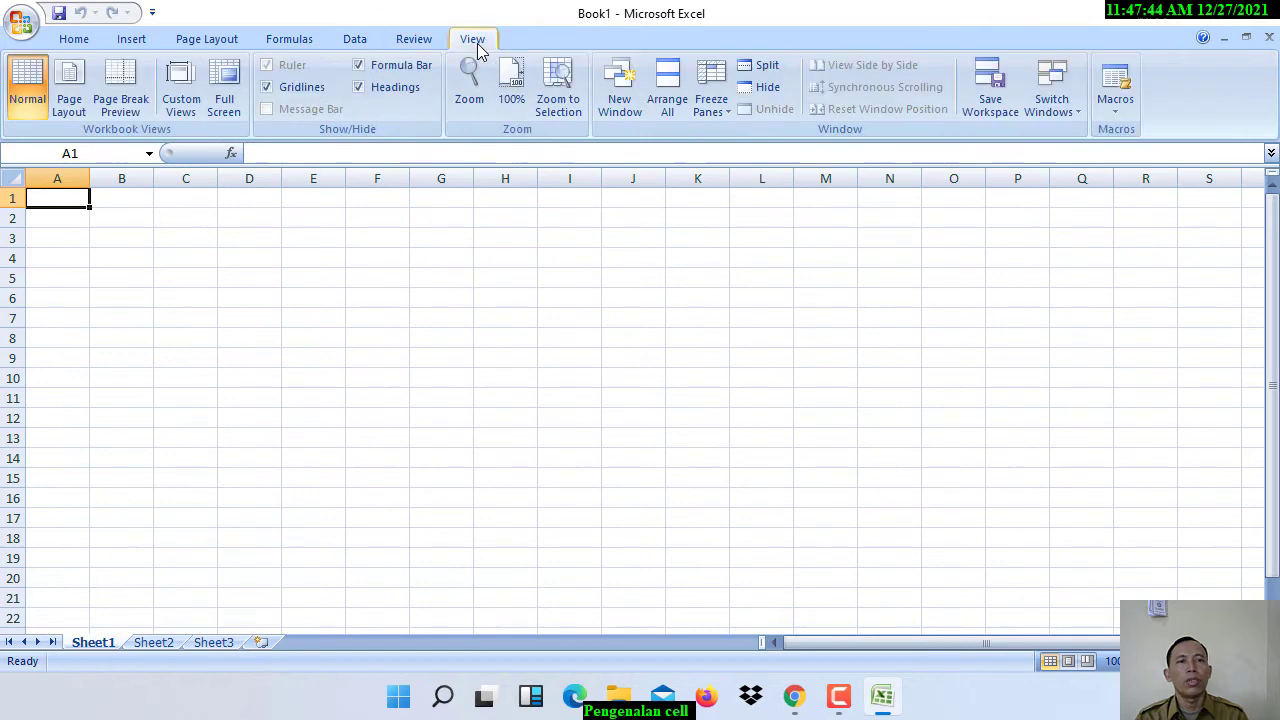
click(86, 42)
click(125, 42)
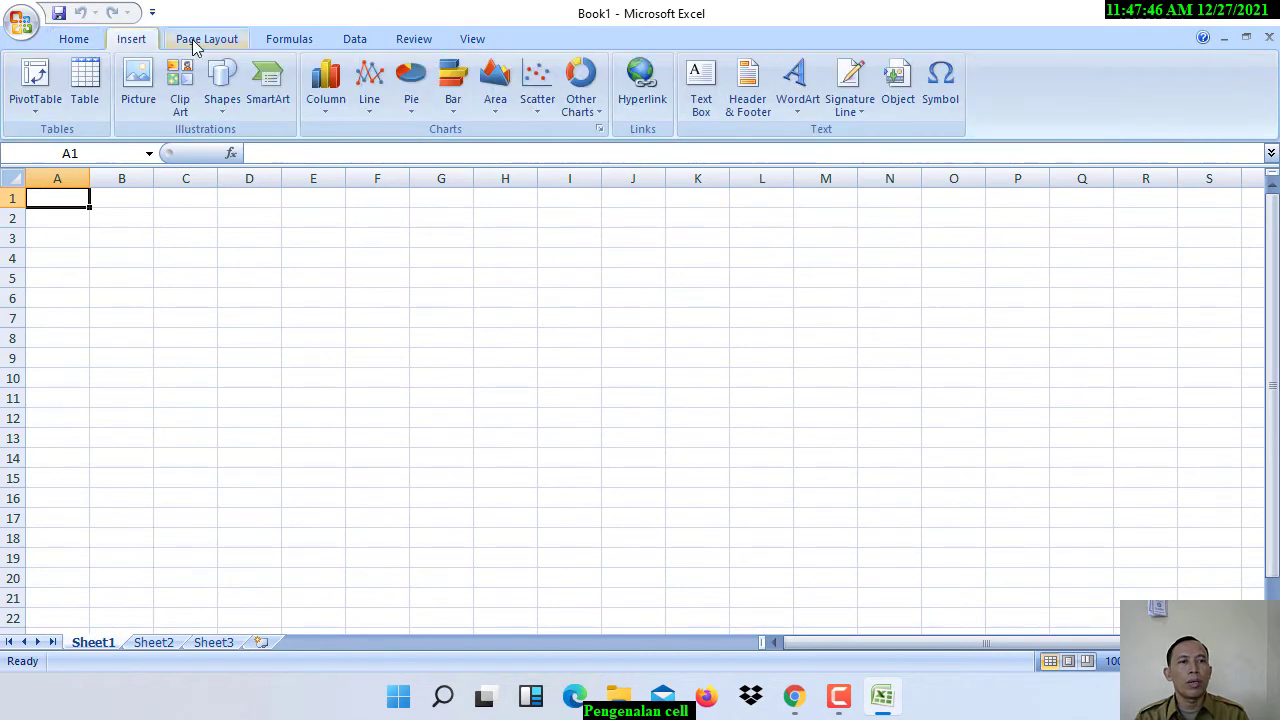
click(200, 40)
click(285, 40)
click(352, 40)
click(405, 40)
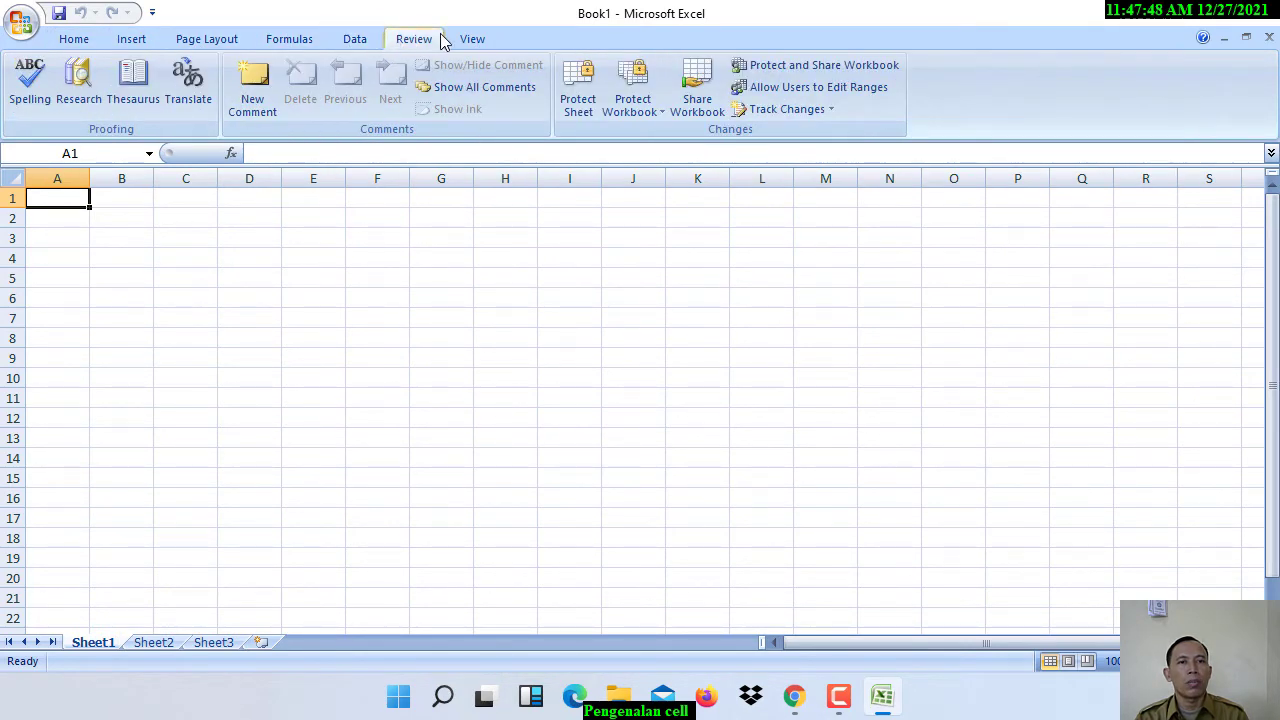
click(470, 40)
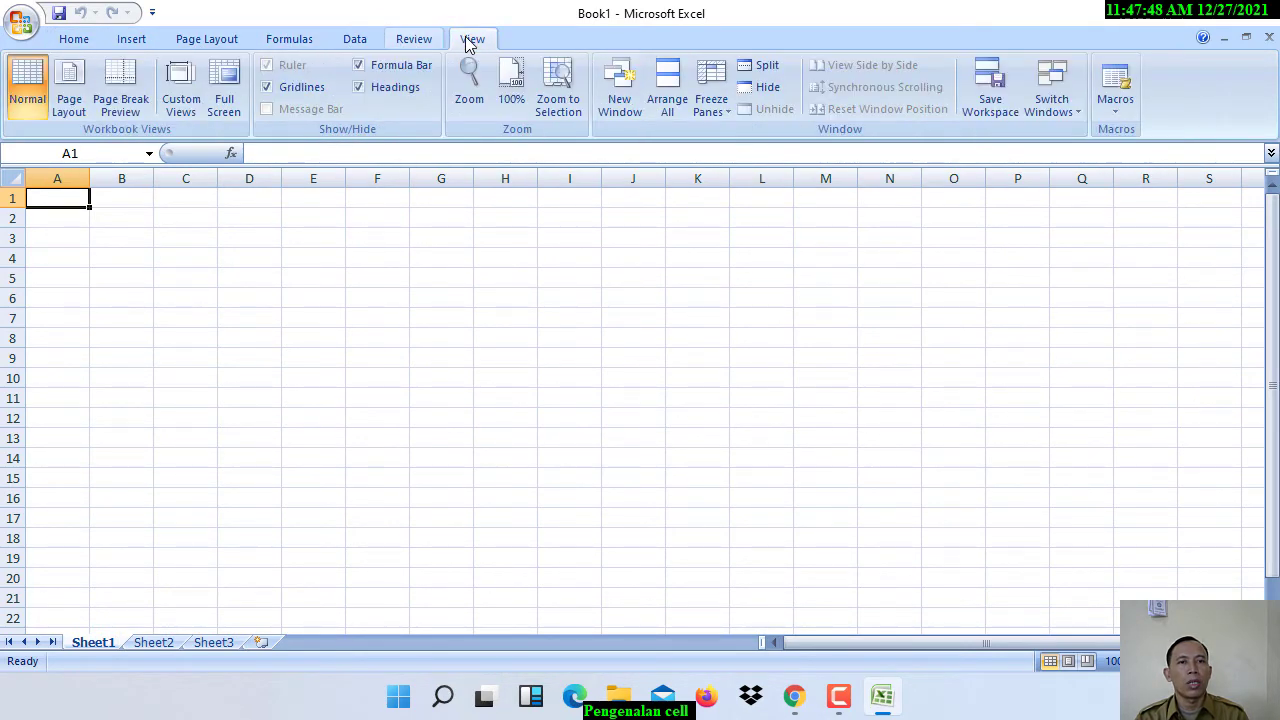
click(94, 40)
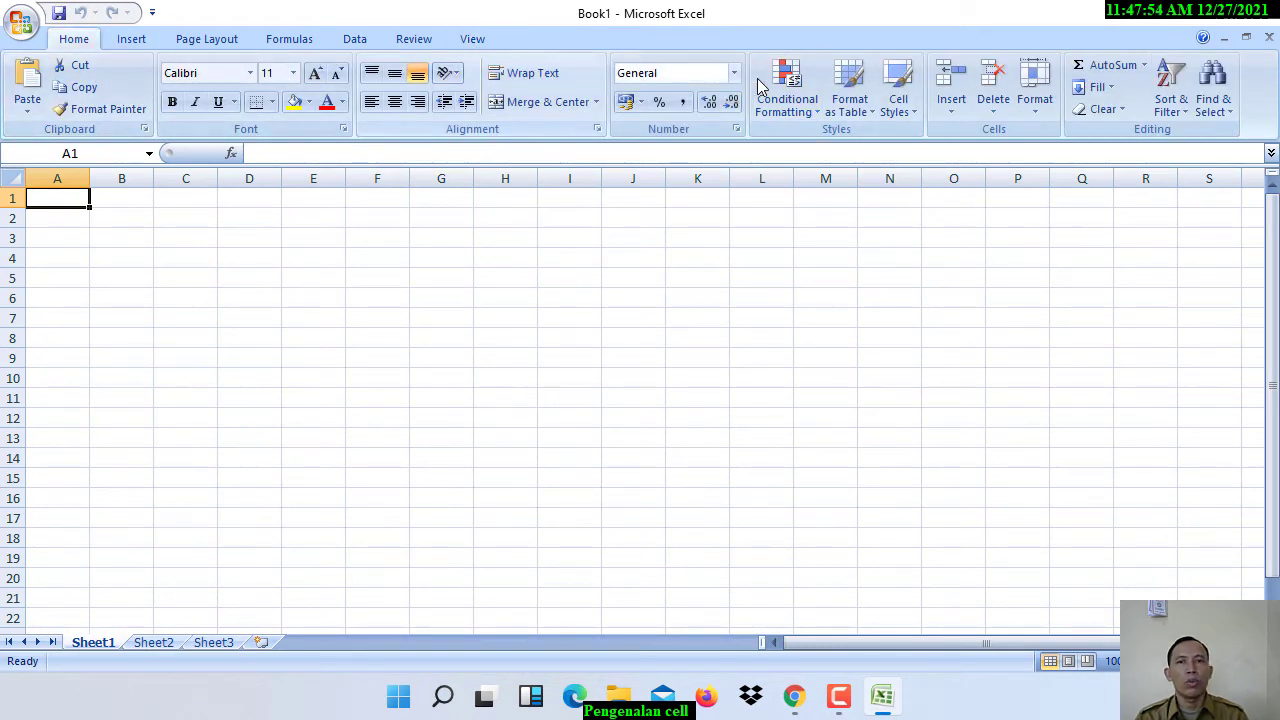
click(140, 40)
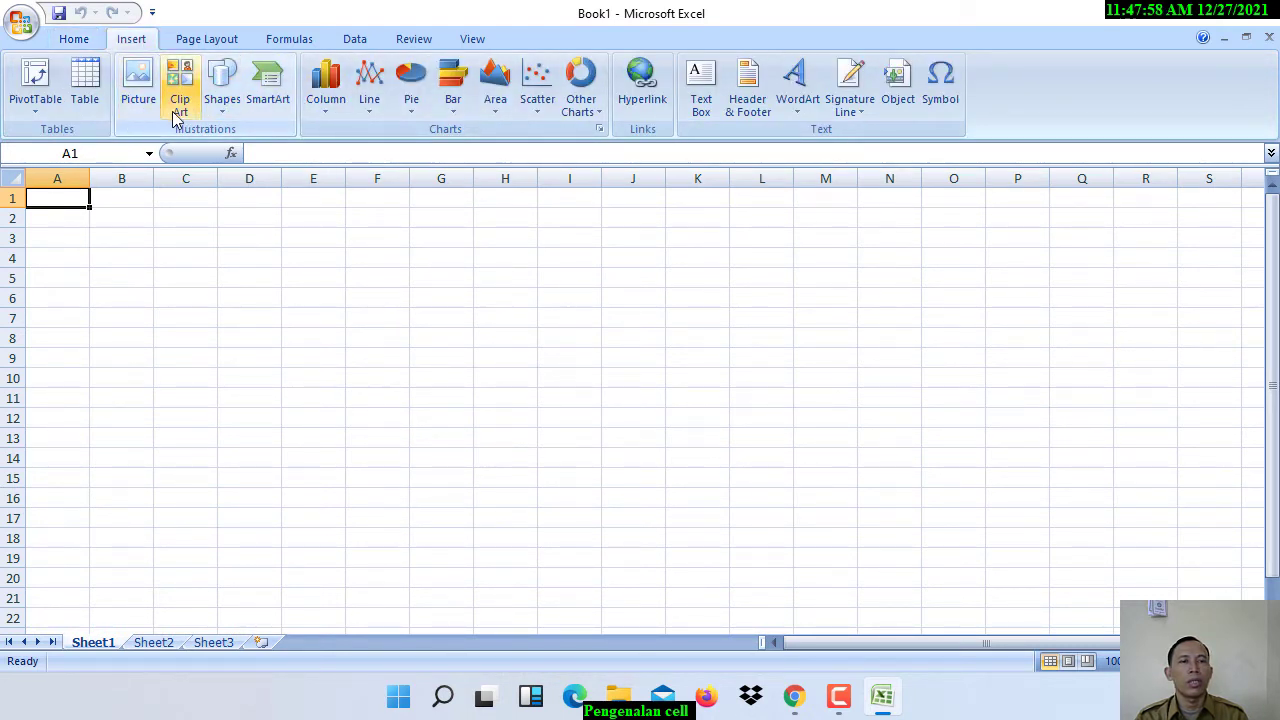
click(212, 44)
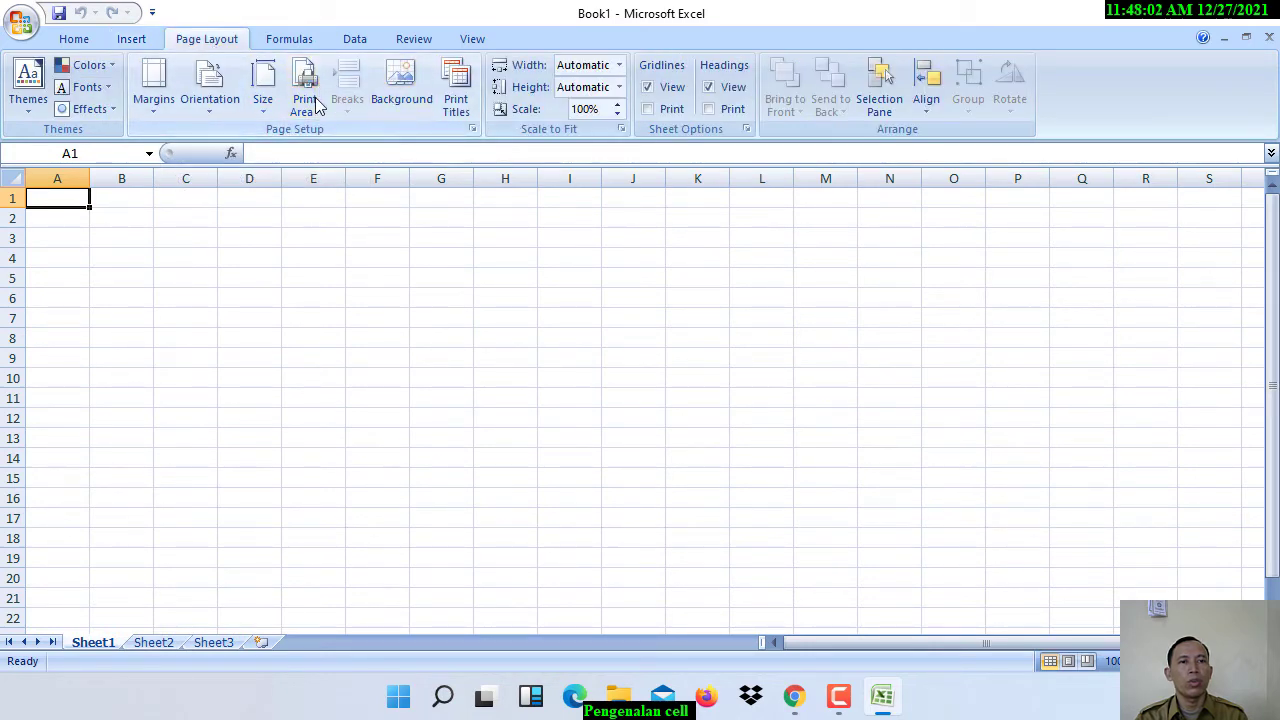
click(298, 40)
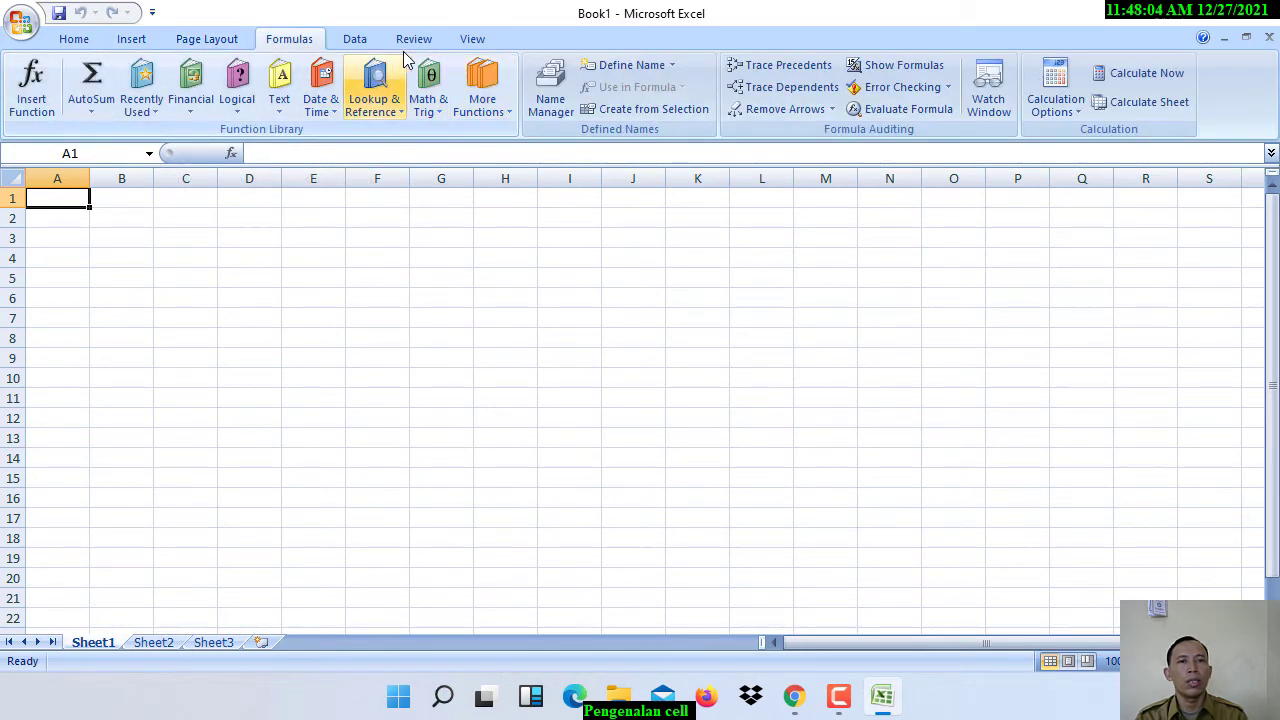
click(472, 40)
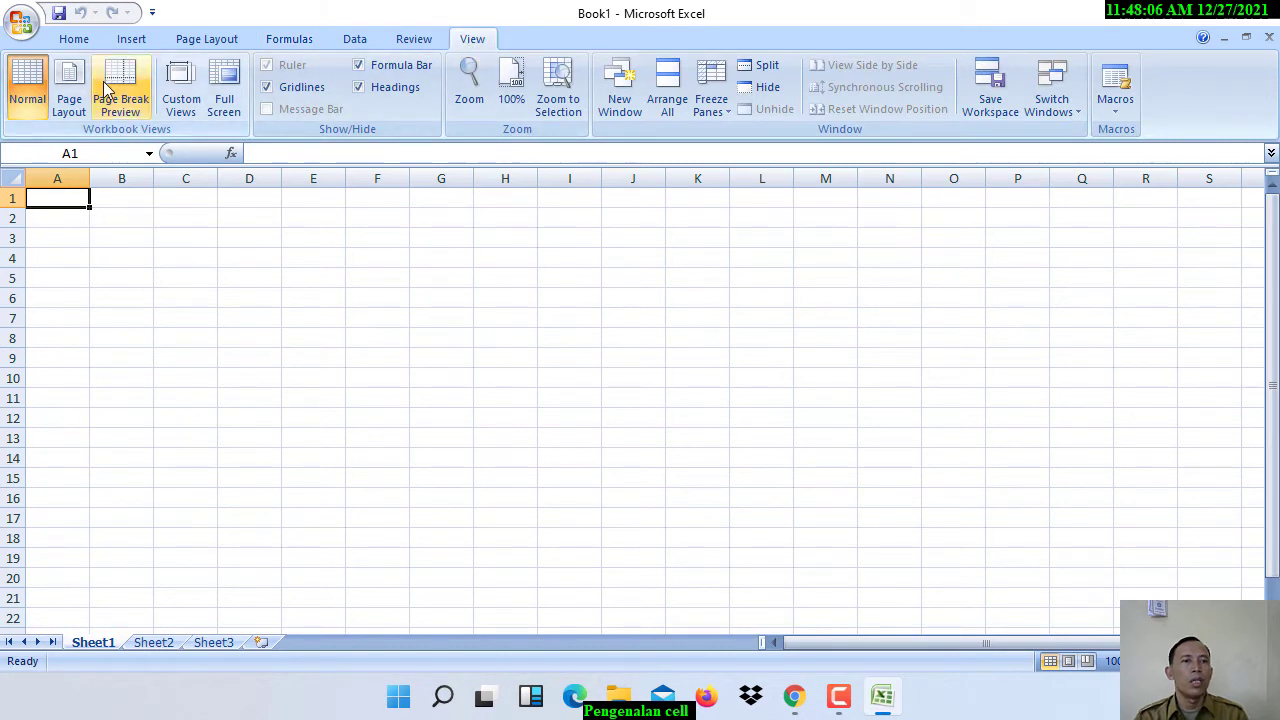
click(78, 40)
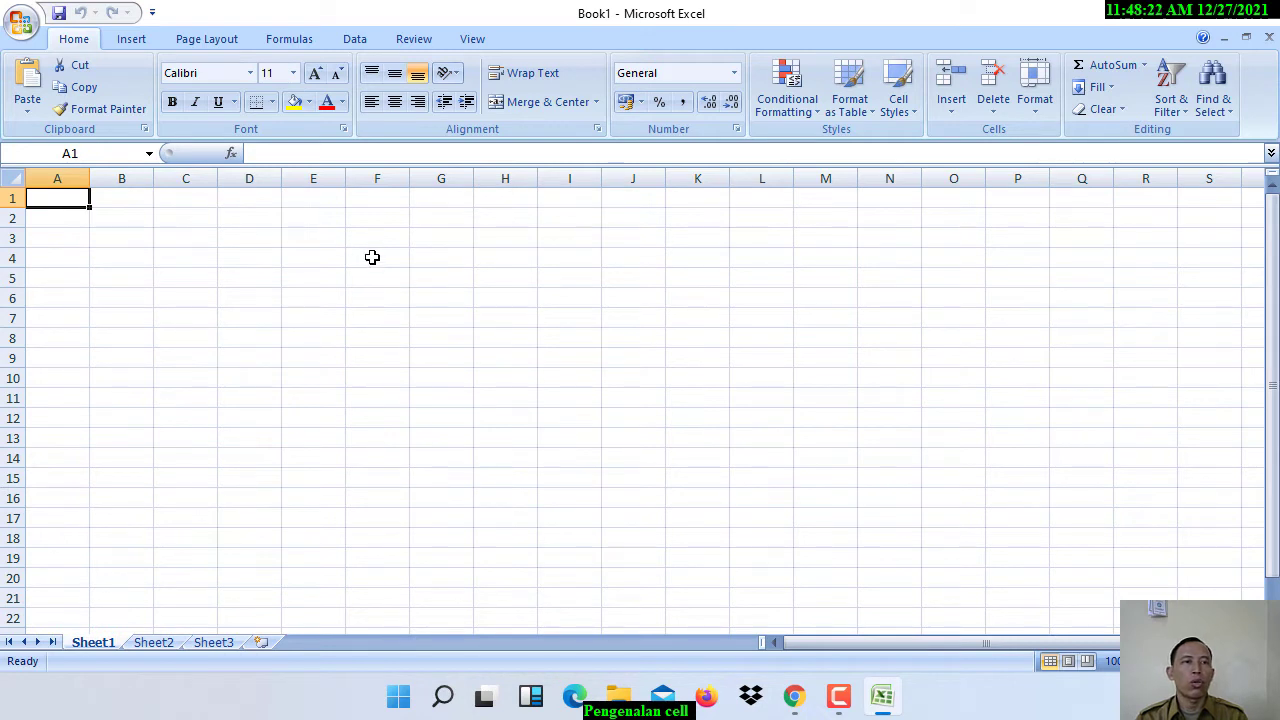
- Select columns B, C and D one at a time to point out the sheet's columns
click(110, 177)
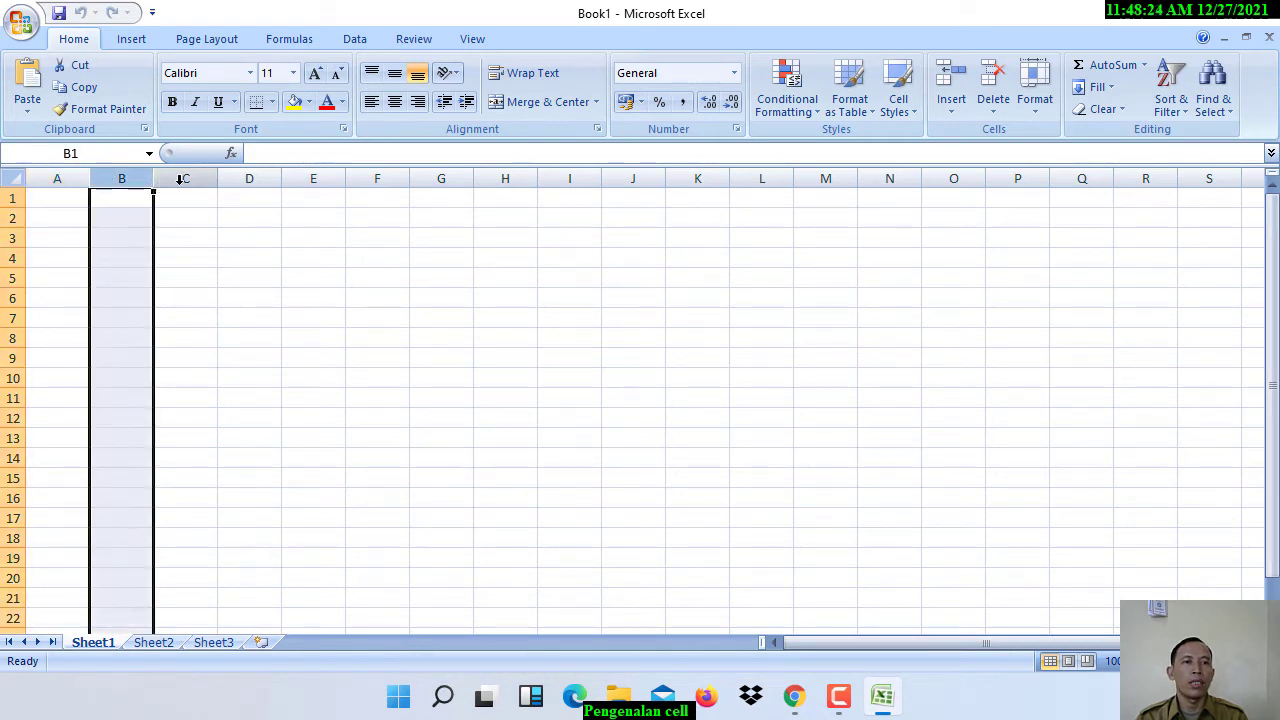
click(185, 178)
click(245, 178)
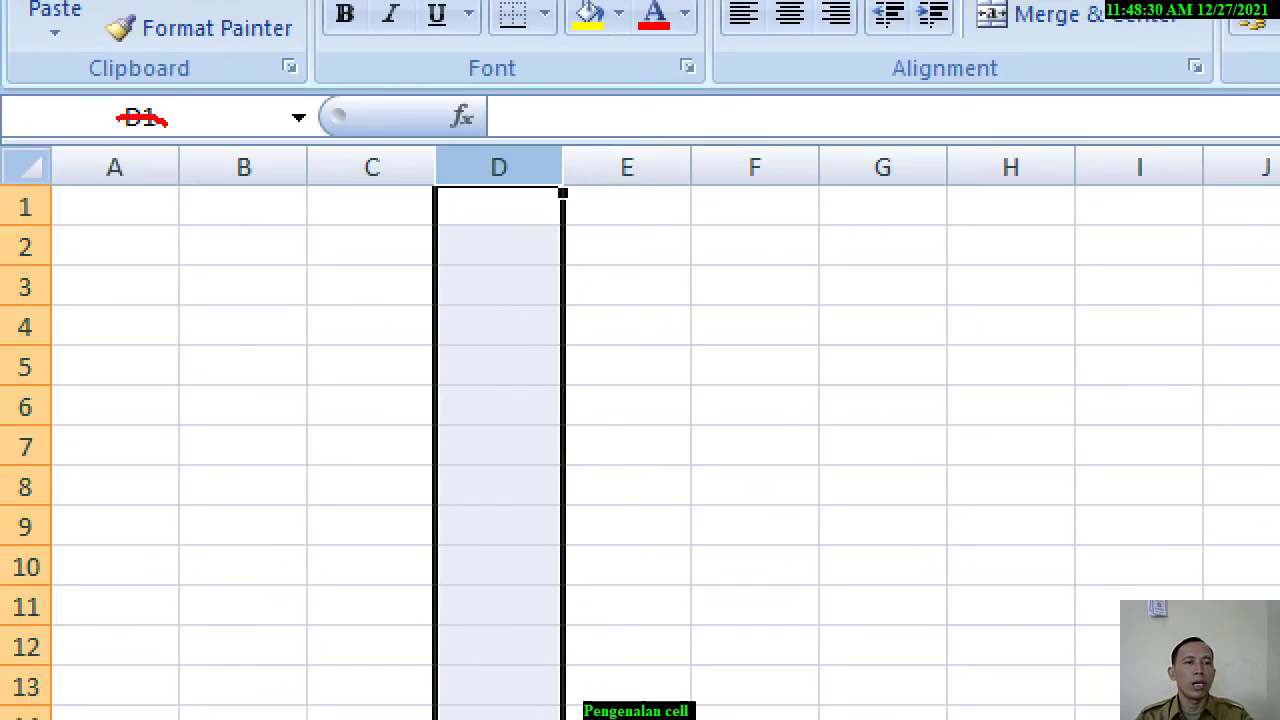
- Mark column headers A to C and row headers 1 and 2 in red on the magnified screen, and leave the annotation mode
mouse_move(86, 140)
mouse_down()
mouse_move(70, 208)
mouse_move(148, 184)
mouse_move(156, 120)
mouse_up()
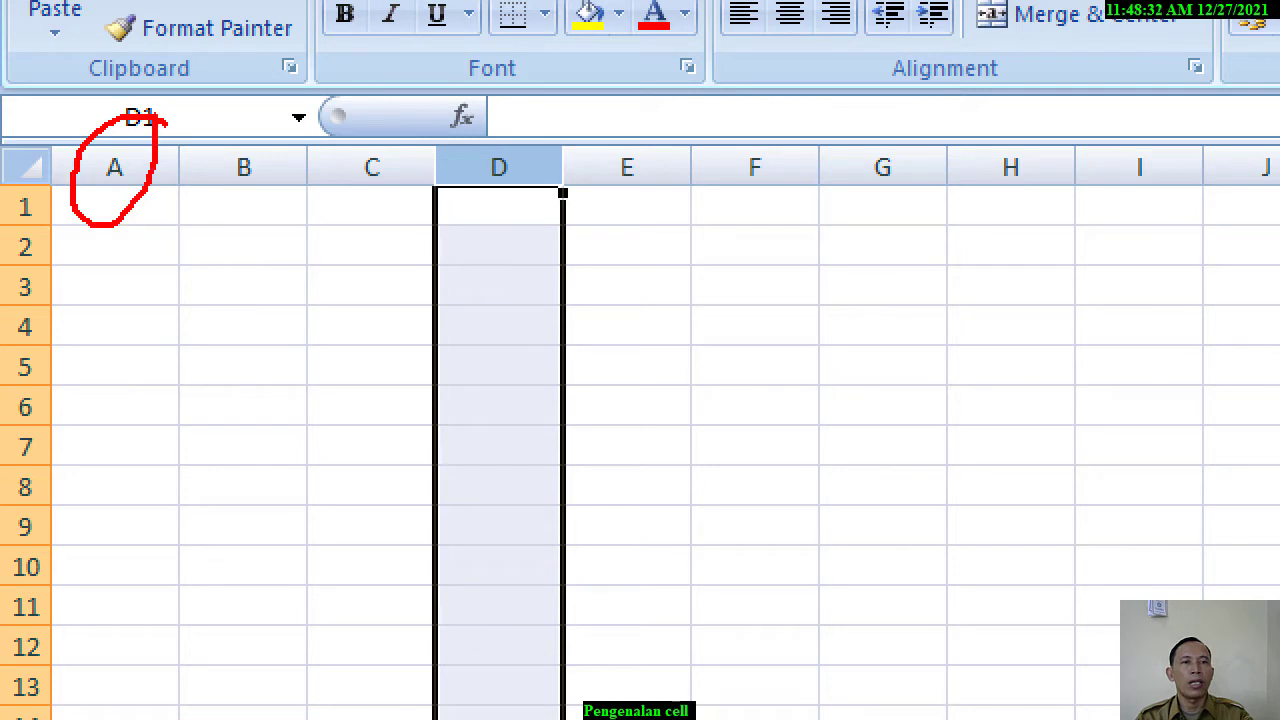
mouse_move(270, 138)
mouse_down()
mouse_move(226, 140)
mouse_move(214, 205)
mouse_move(268, 140)
mouse_up()
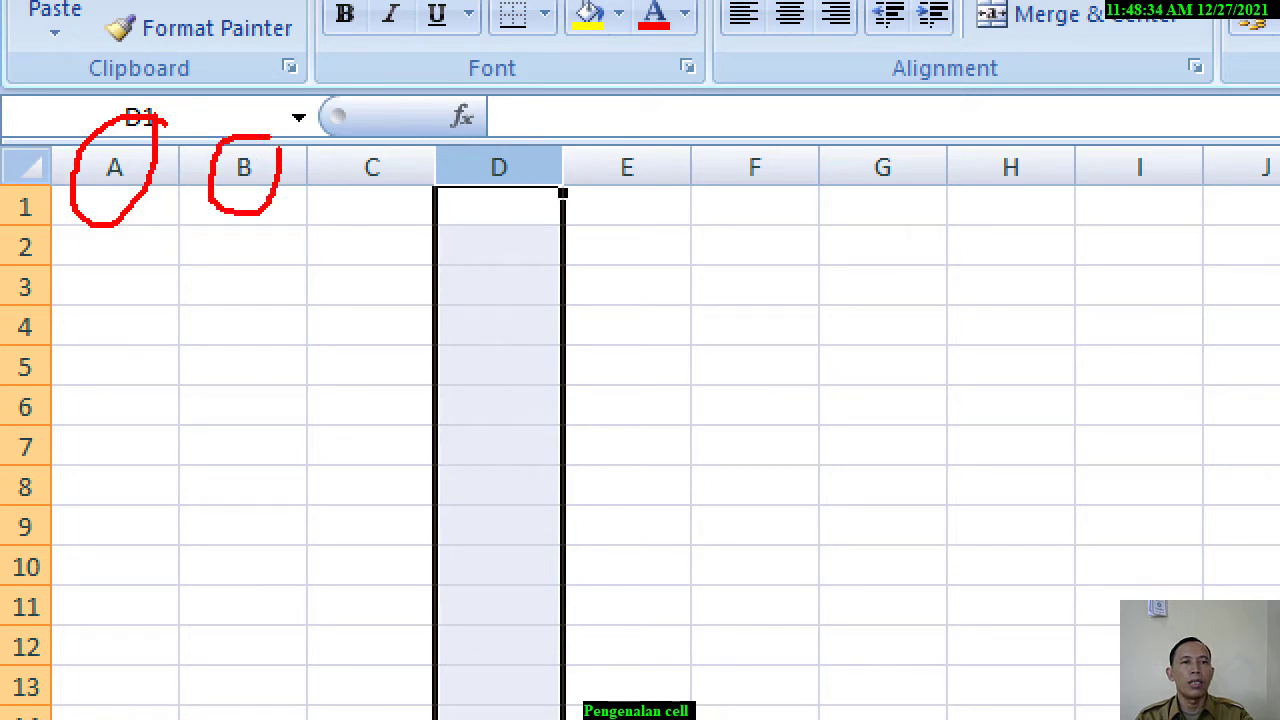
mouse_move(363, 140)
mouse_down()
mouse_move(360, 210)
mouse_move(396, 130)
mouse_move(386, 140)
mouse_up()
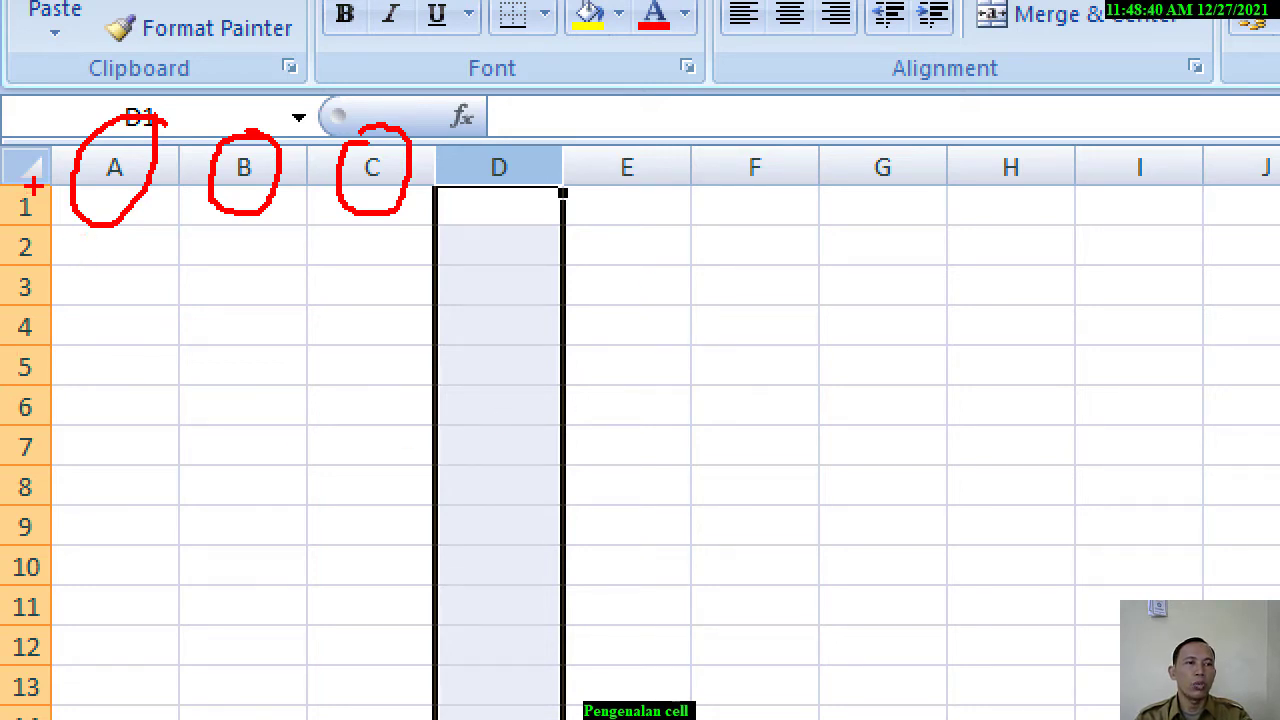
drag(12, 190, 34, 234)
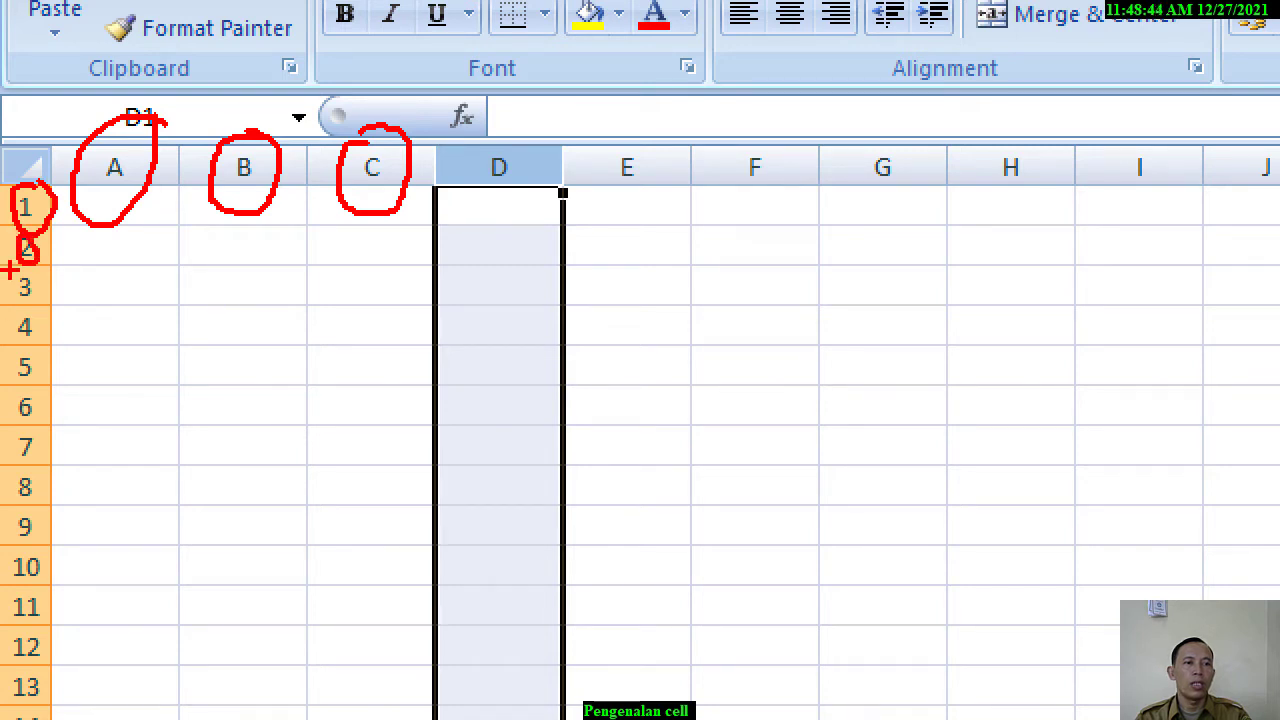
mouse_move(93, 247)
mouse_down()
mouse_move(54, 296)
mouse_move(120, 300)
mouse_up()
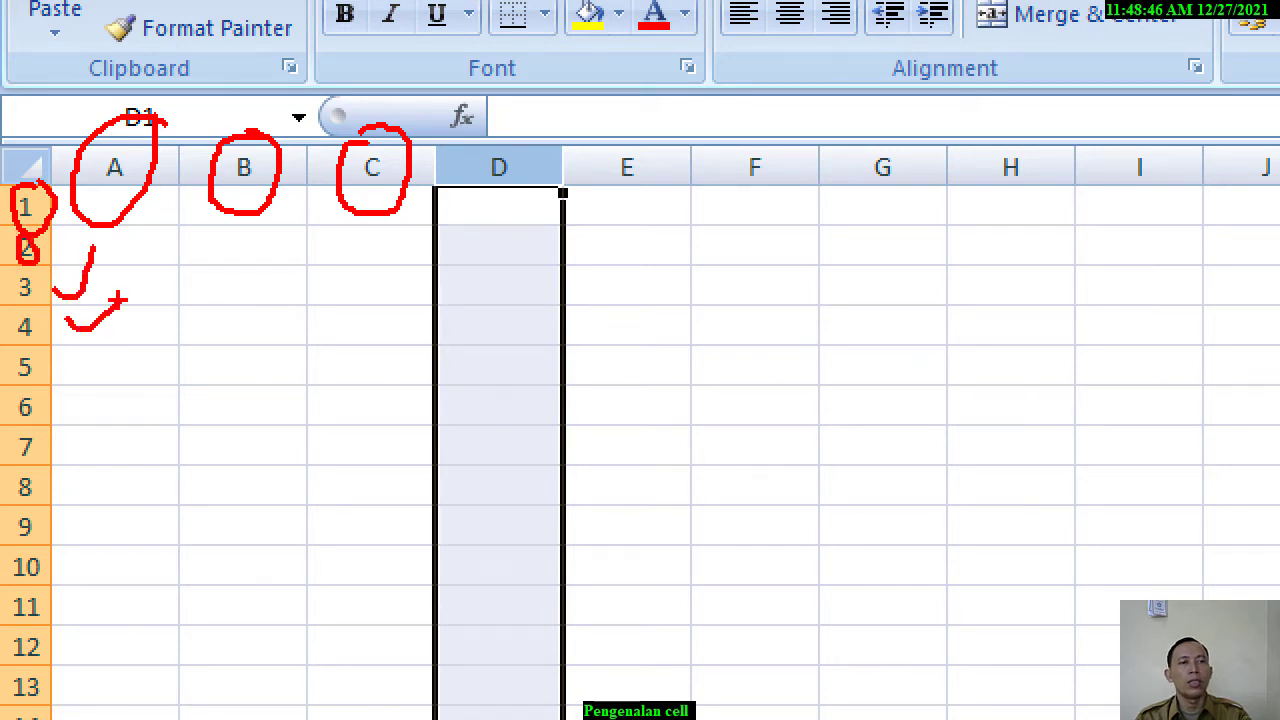
key(Escape)
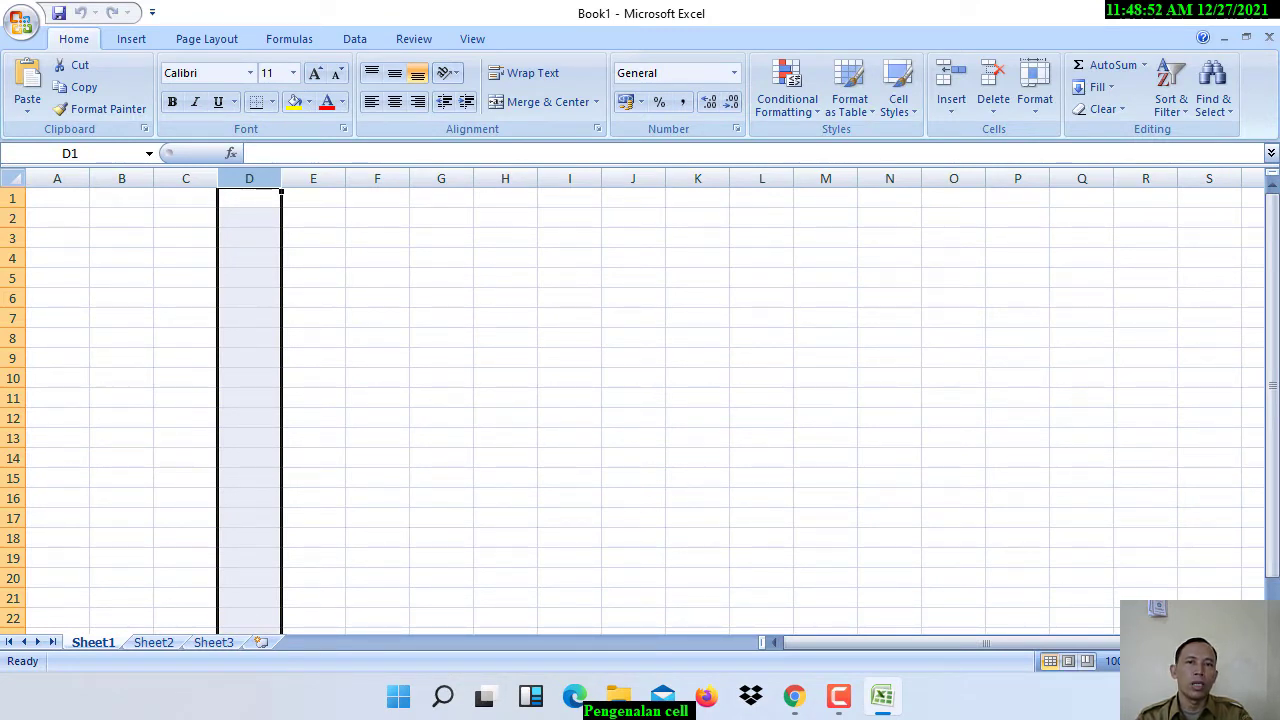
- Select the whole columns A to E one at a time, and repeat the selection from column A to D
click(58, 180)
click(121, 178)
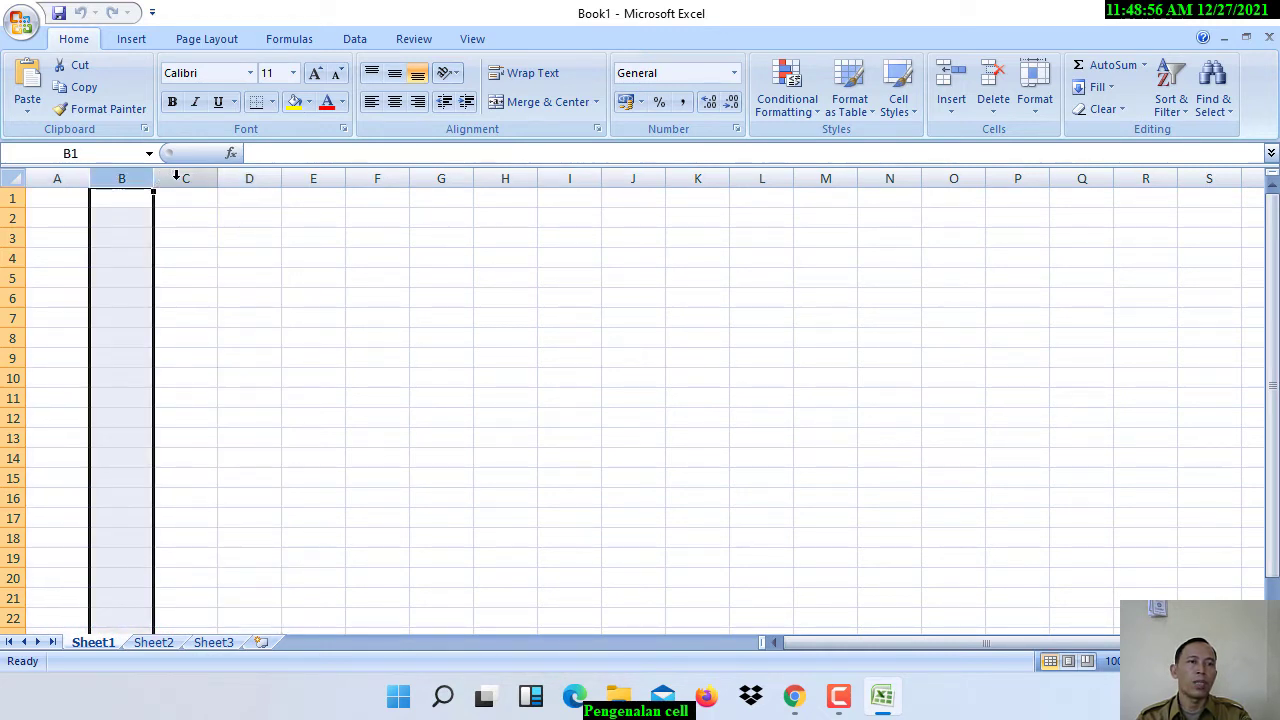
click(176, 177)
click(250, 177)
click(309, 177)
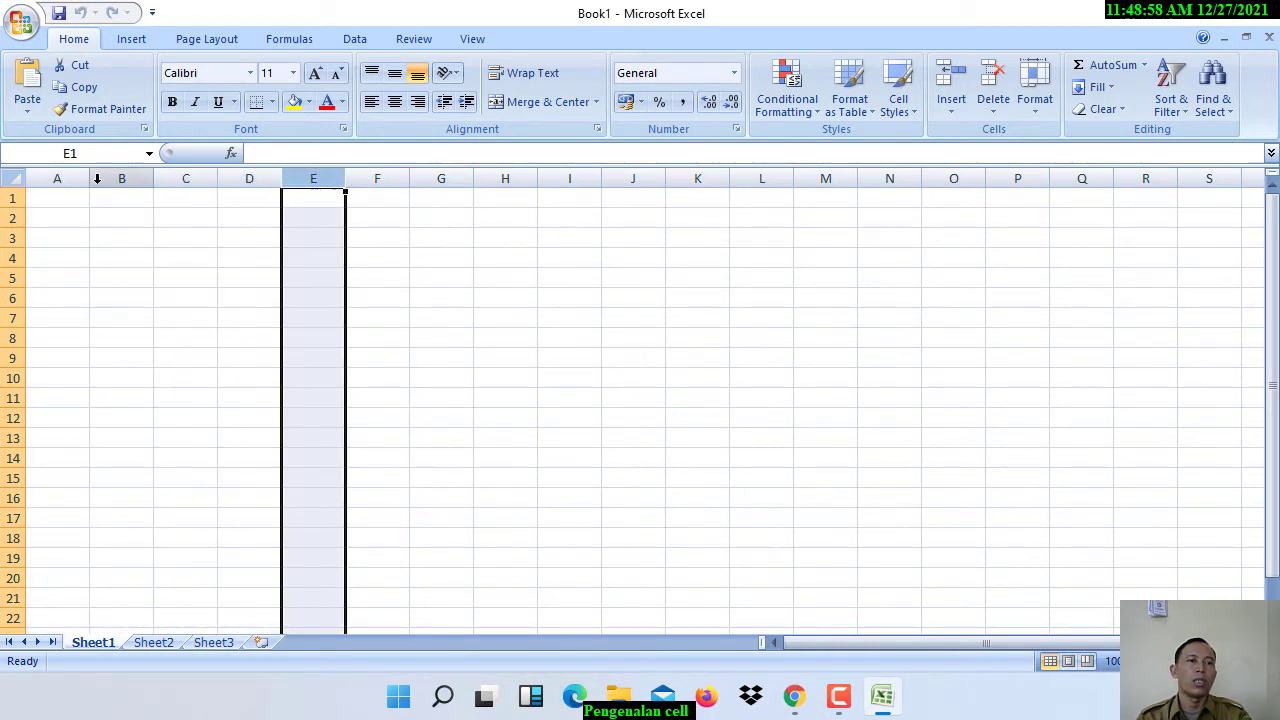
click(60, 180)
click(121, 178)
click(180, 178)
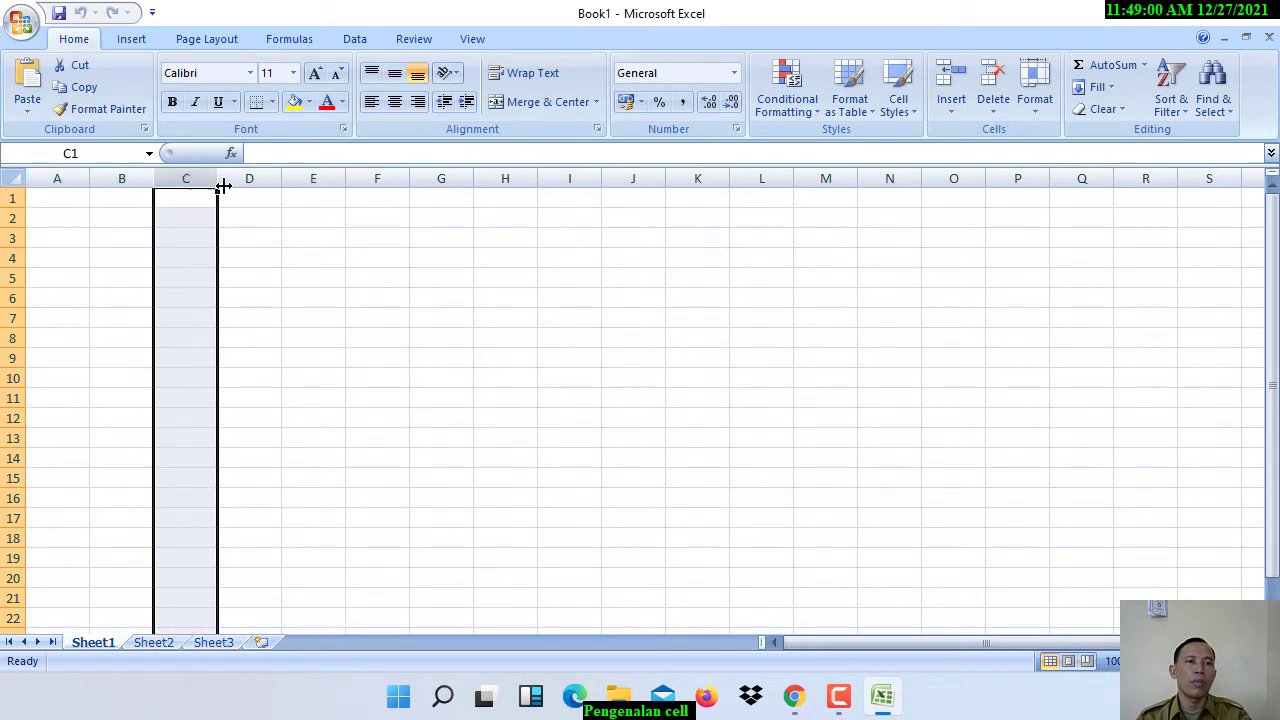
click(249, 178)
- Select the whole rows 1 and 2 one at a time
click(13, 199)
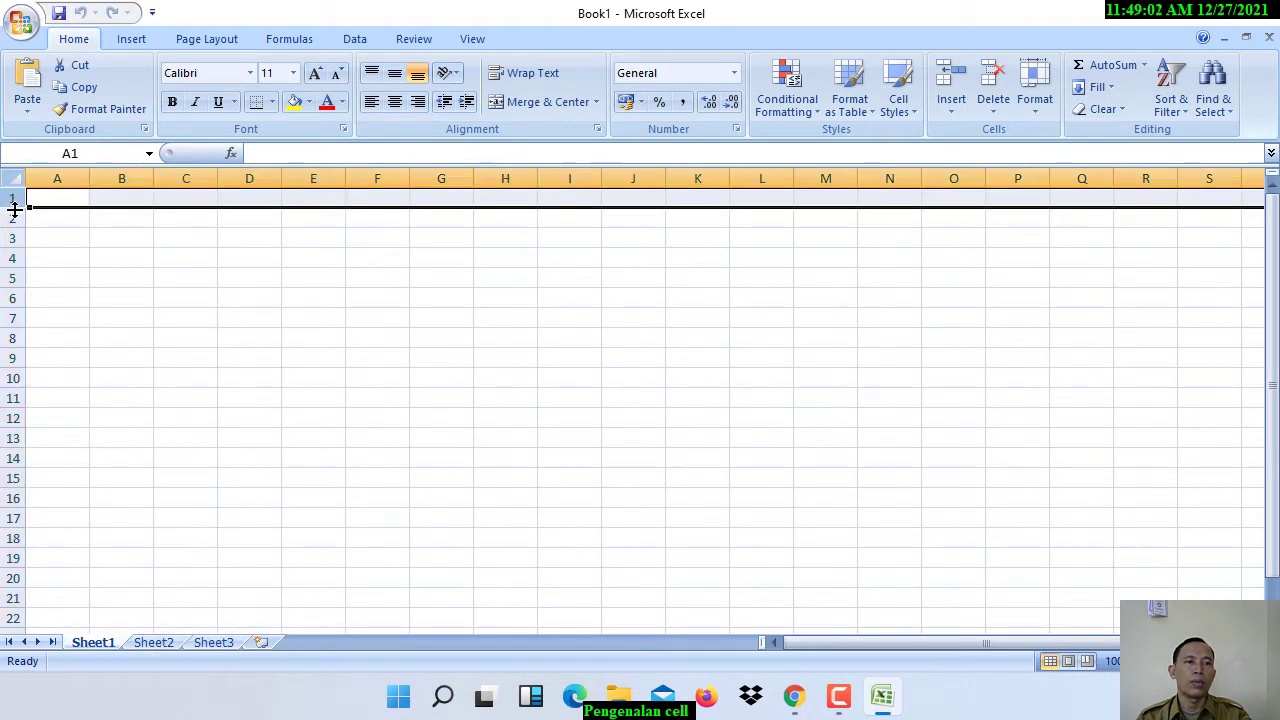
click(13, 218)
mouse_move(17, 229)
mouse_down()
mouse_move(19, 243)
mouse_move(20, 230)
mouse_up()
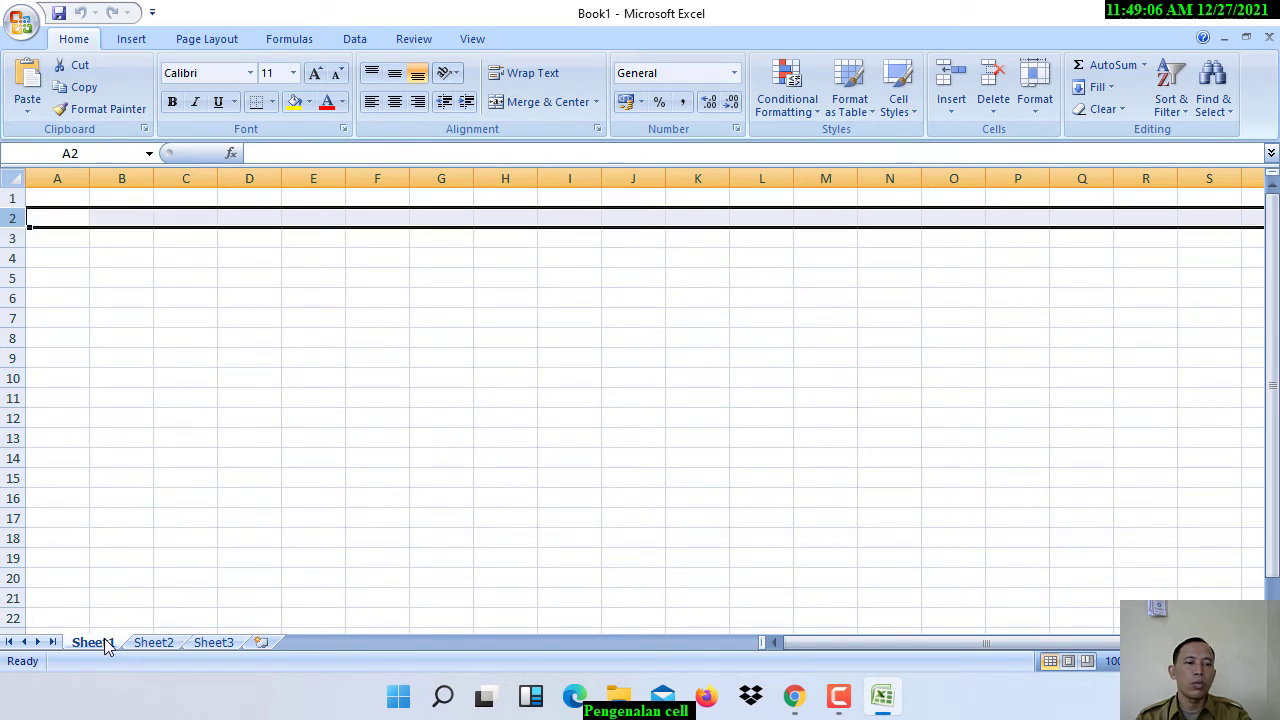
- View Sheet2 and Sheet3, and return to Sheet1
click(152, 643)
click(212, 643)
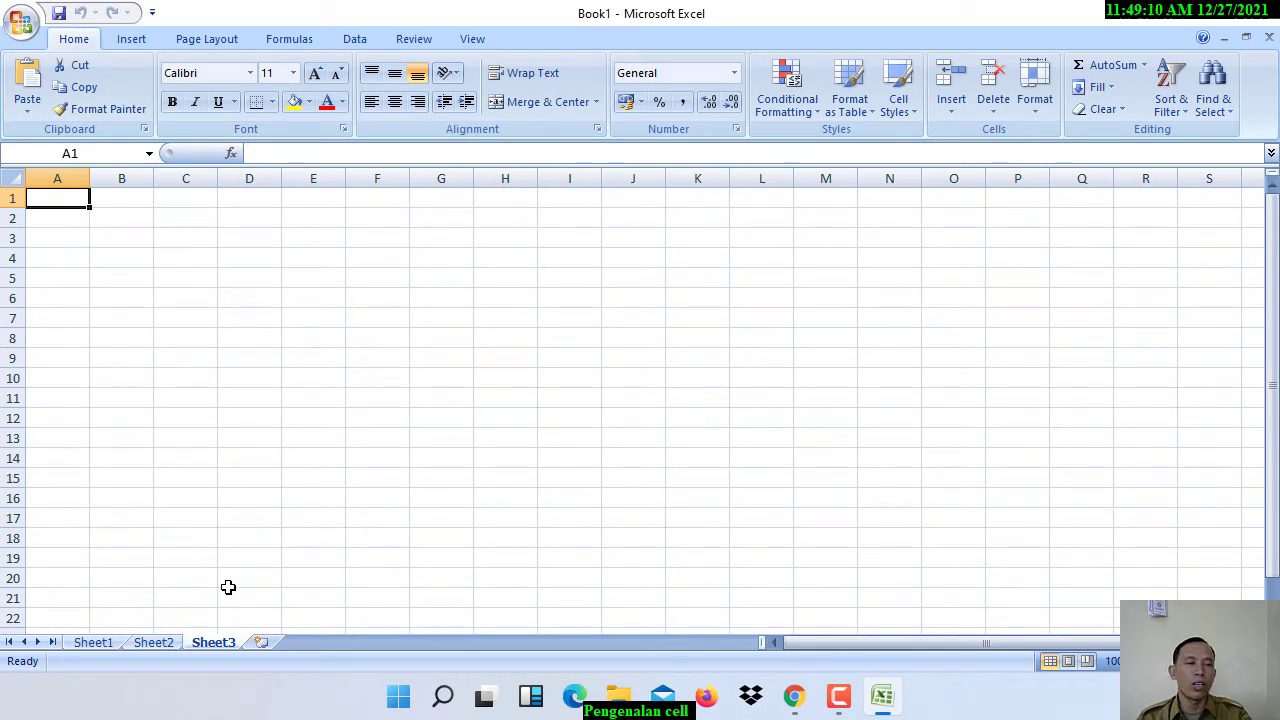
click(93, 642)
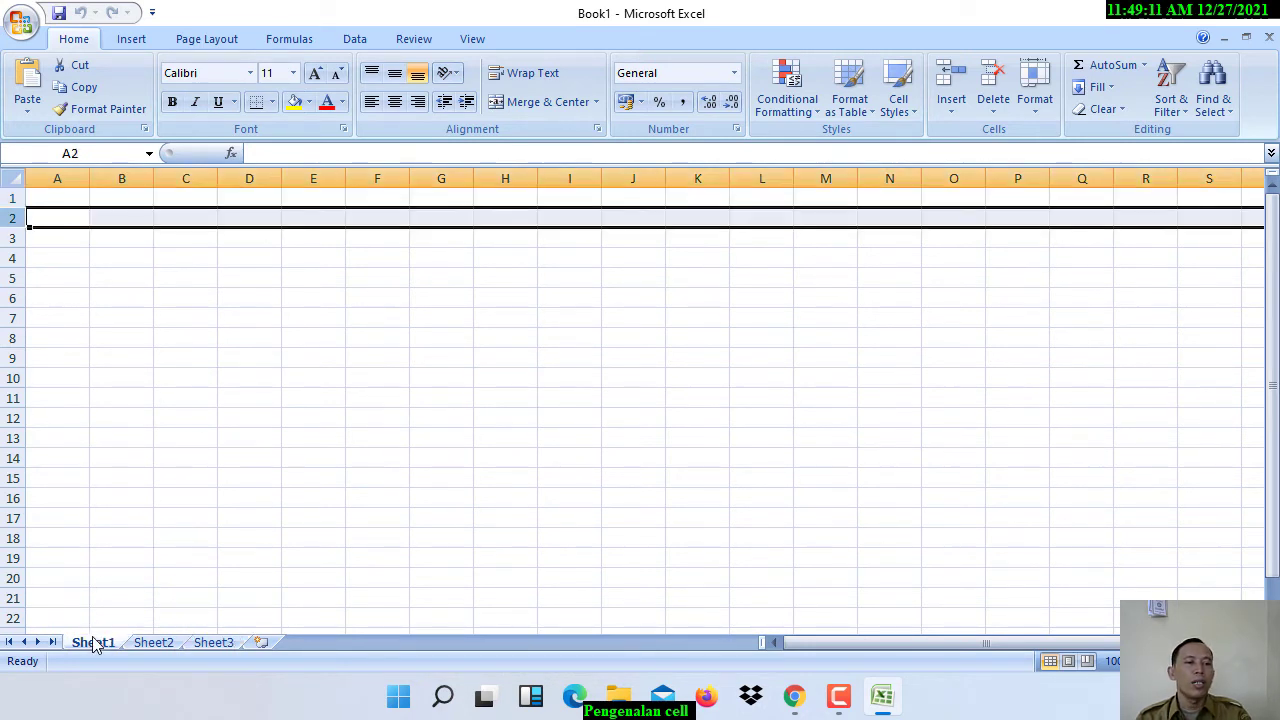
- Select cells D11, A1, C4 and F5 in turn on Sheet1 to examine how each cell address is shown
click(221, 398)
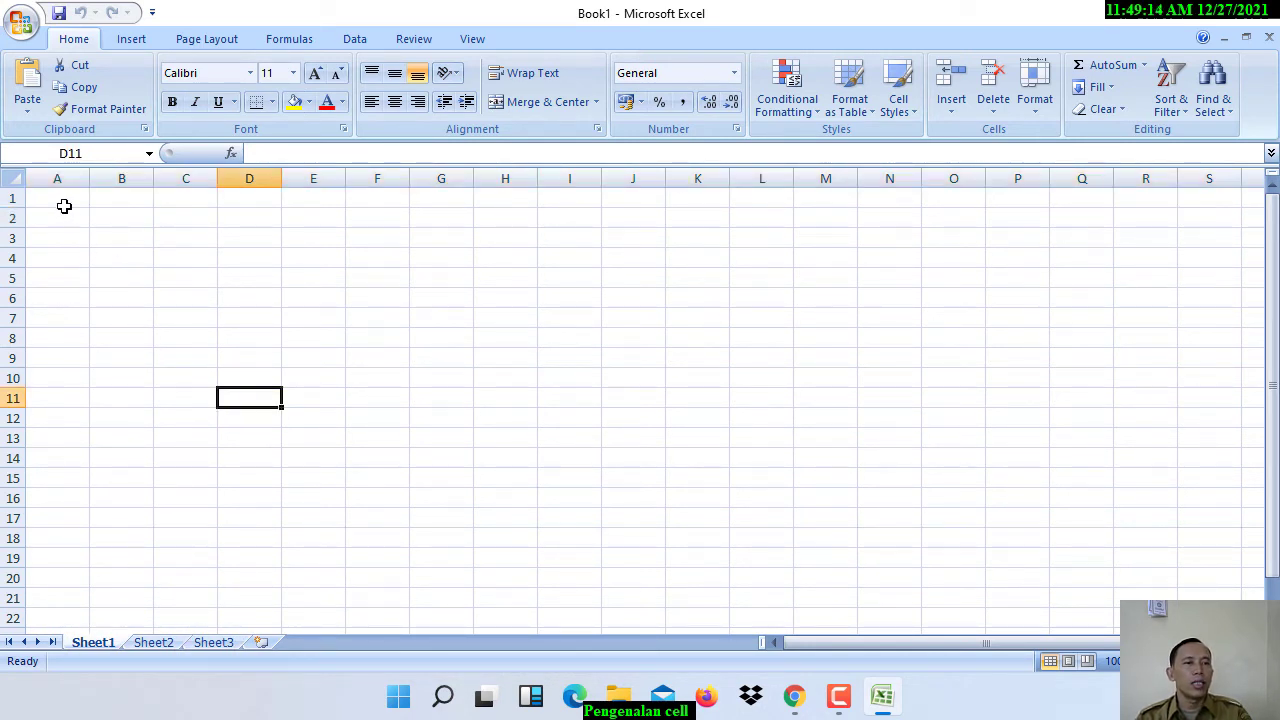
click(62, 199)
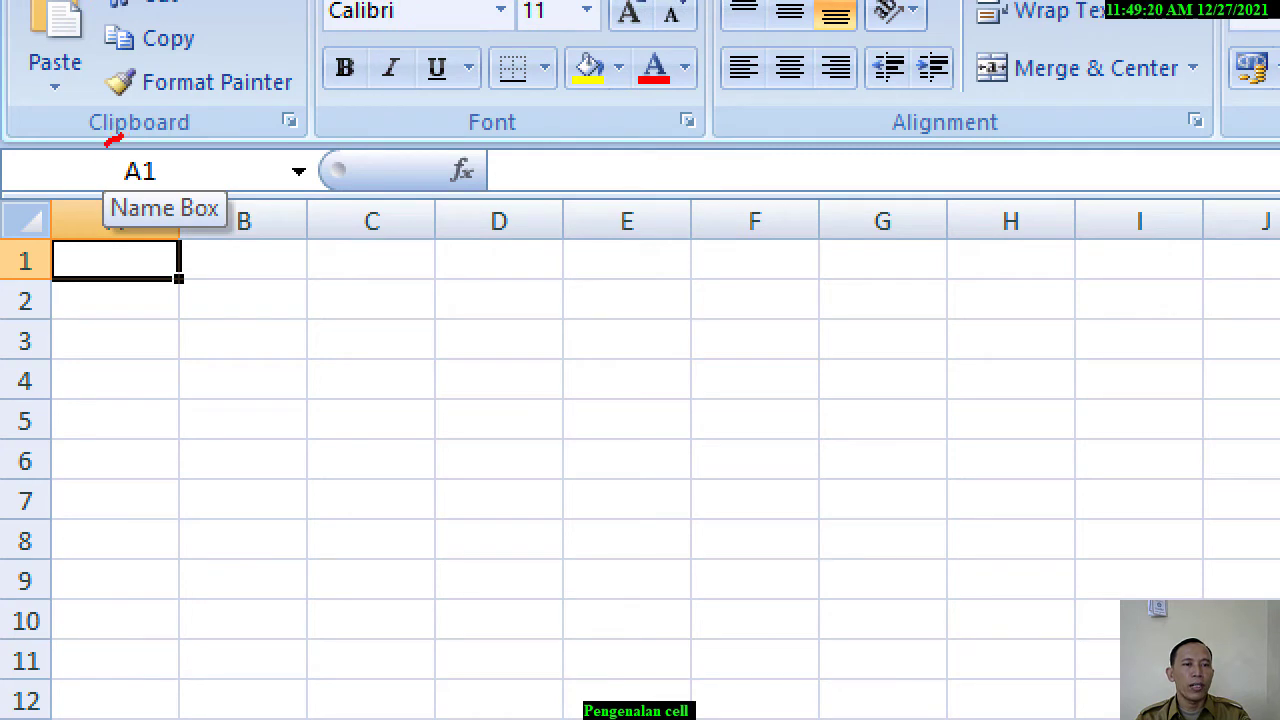
drag(117, 192, 188, 176)
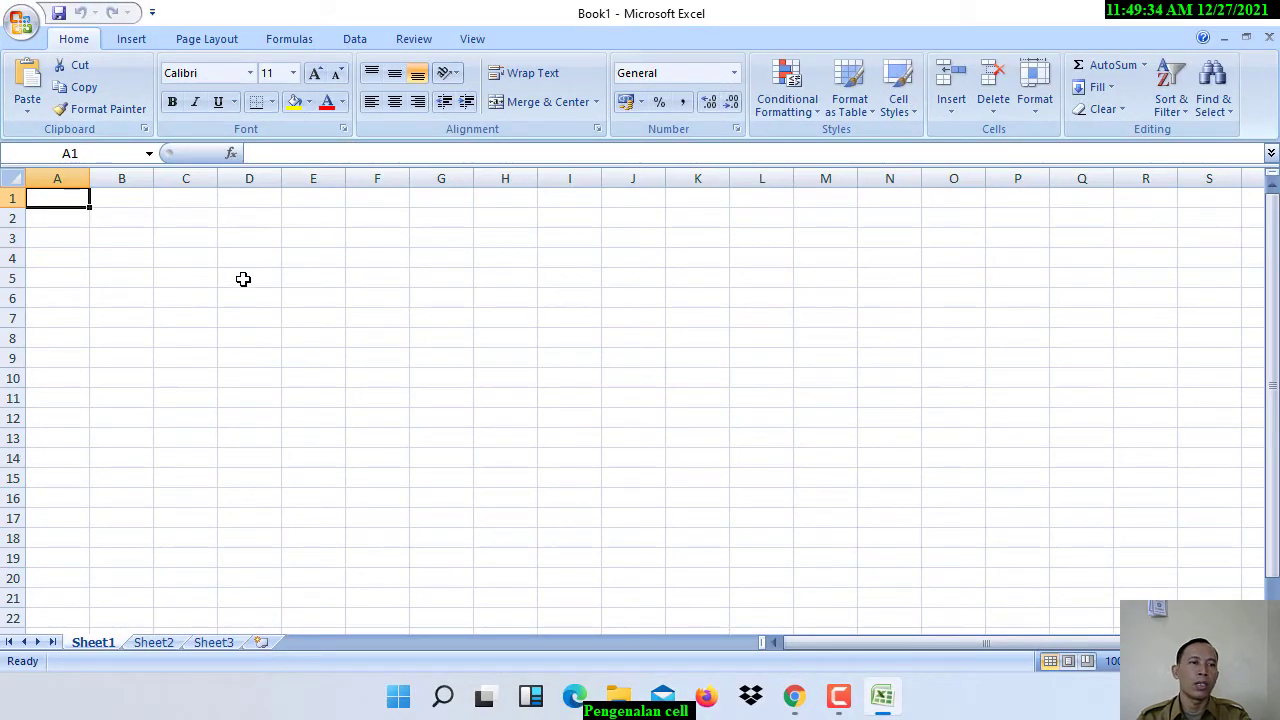
click(169, 249)
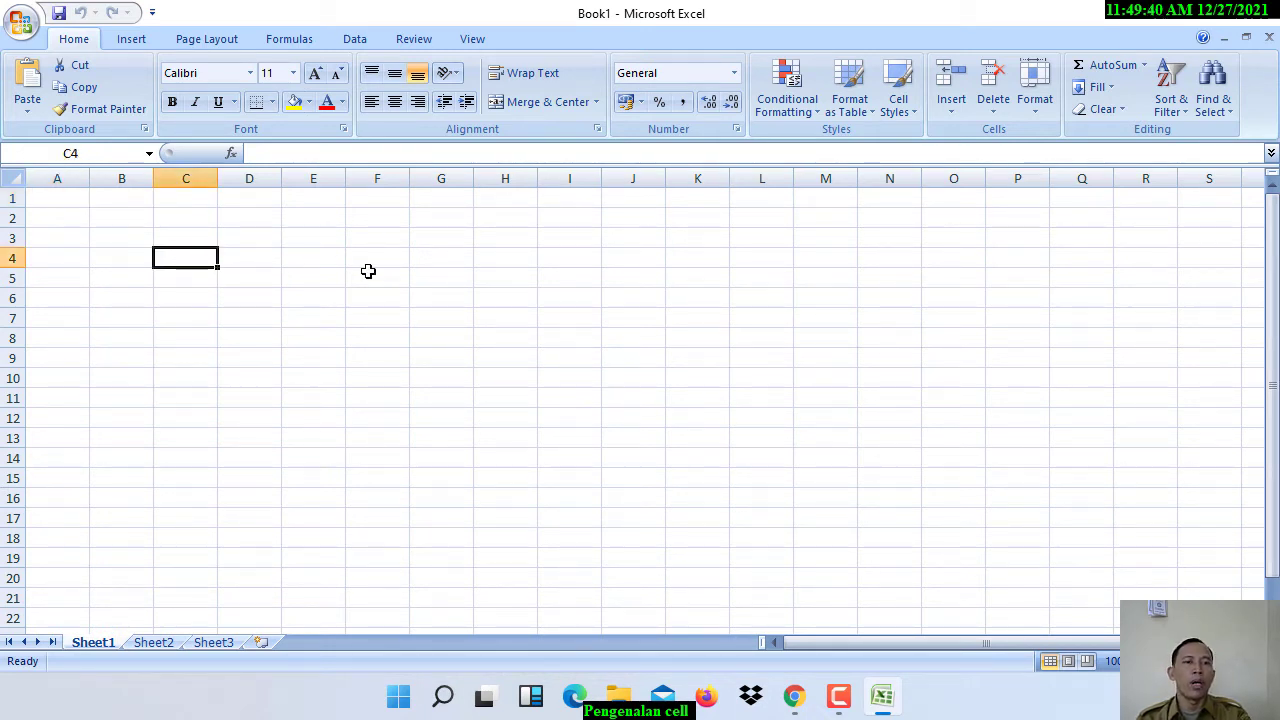
click(366, 271)
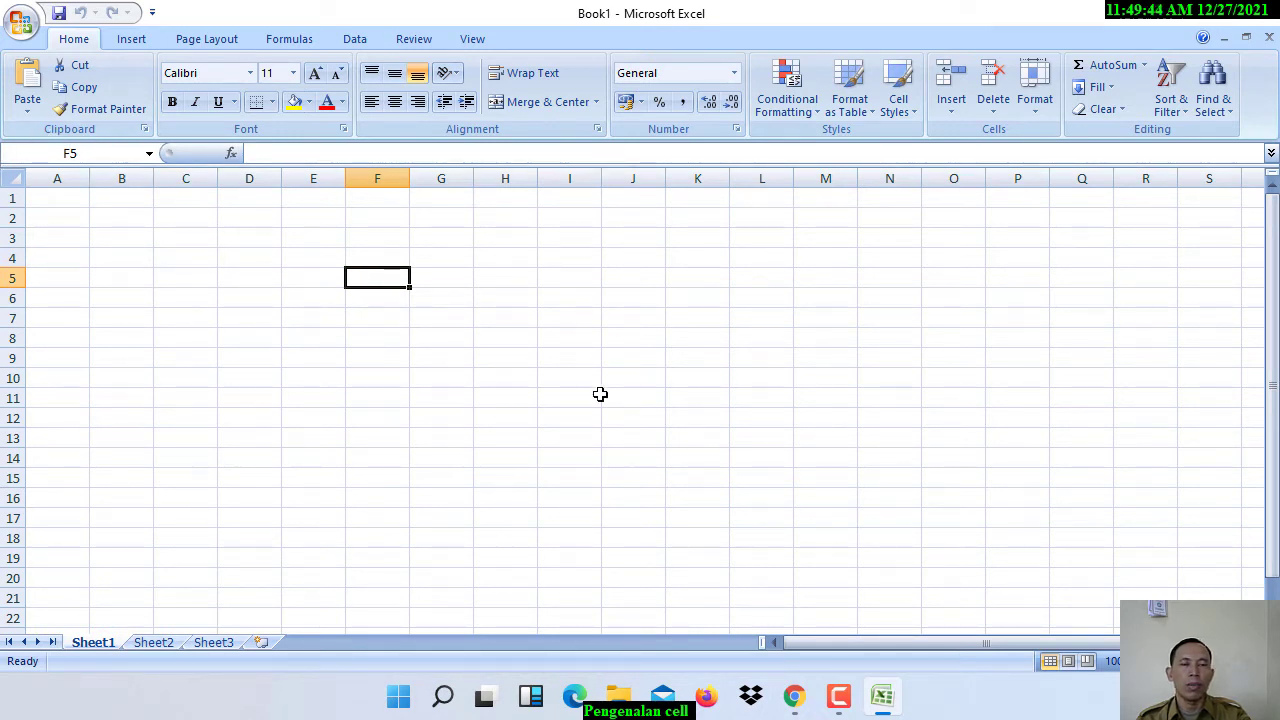
- Select cells A1 and E5 in turn, circling each address and marking how column E and row 5 form the address E5
click(86, 204)
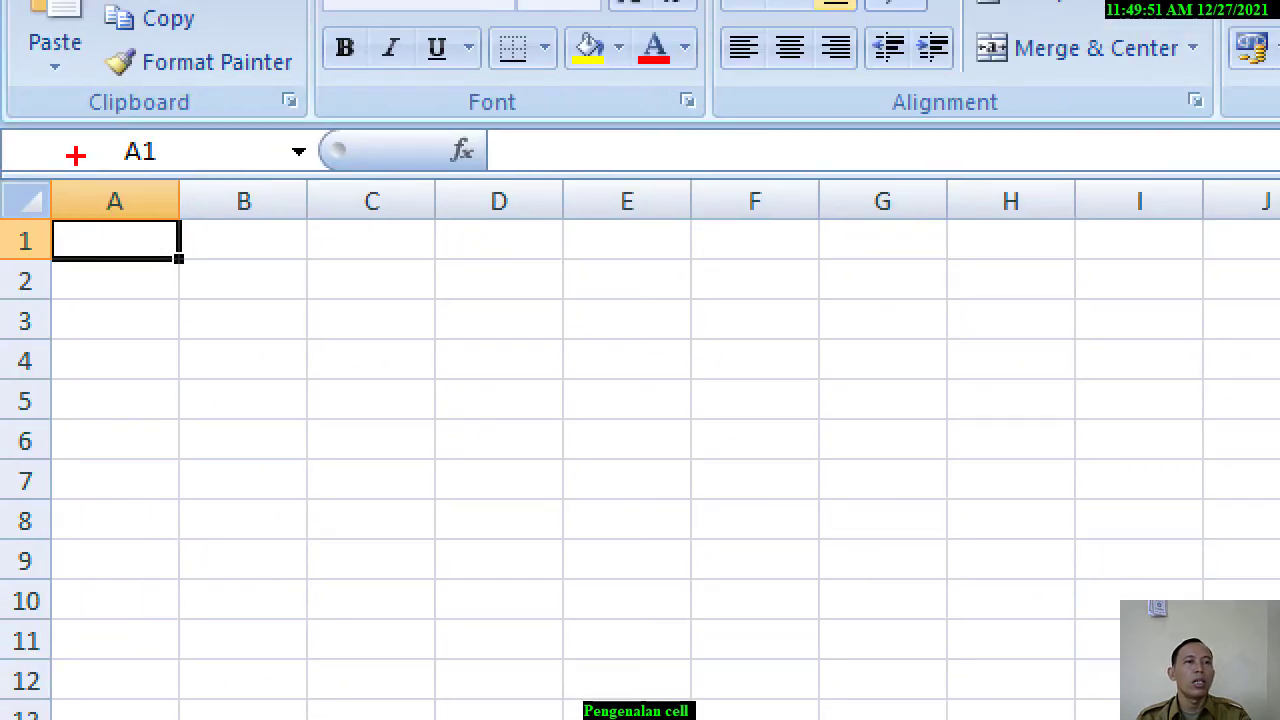
mouse_move(111, 117)
mouse_down()
mouse_move(108, 146)
mouse_move(180, 195)
mouse_move(157, 92)
mouse_move(96, 134)
mouse_up()
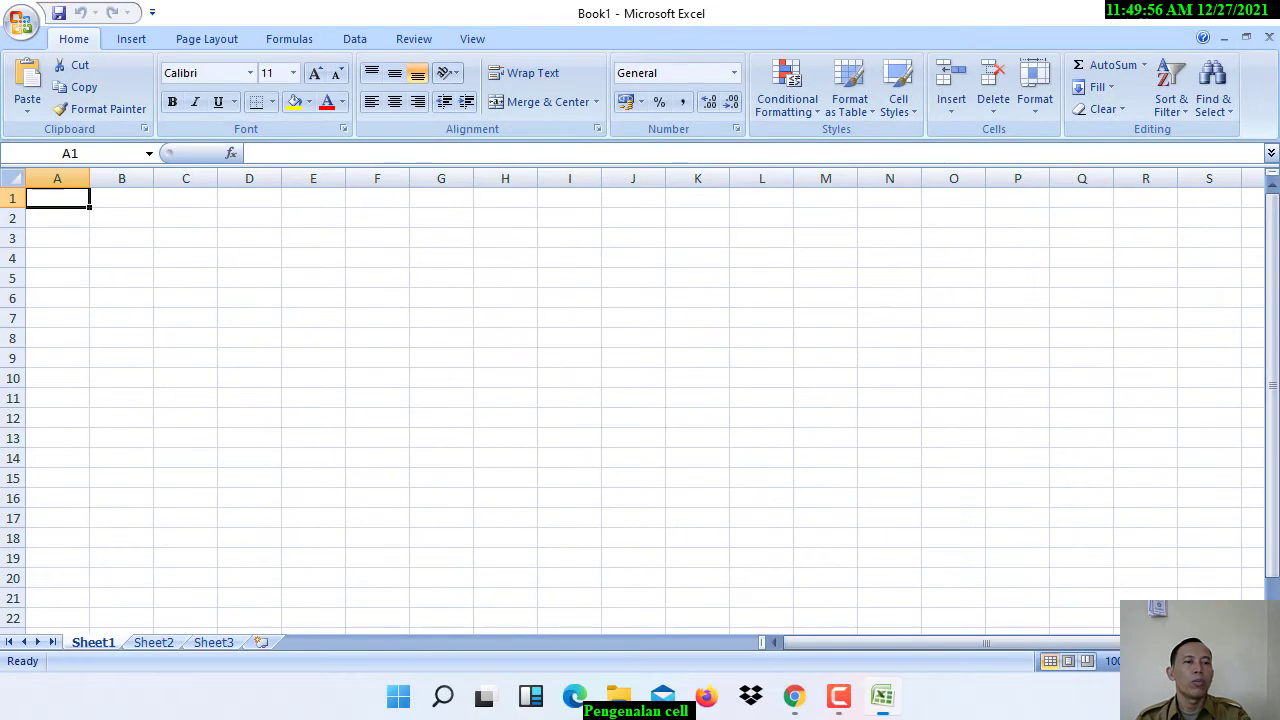
click(630, 391)
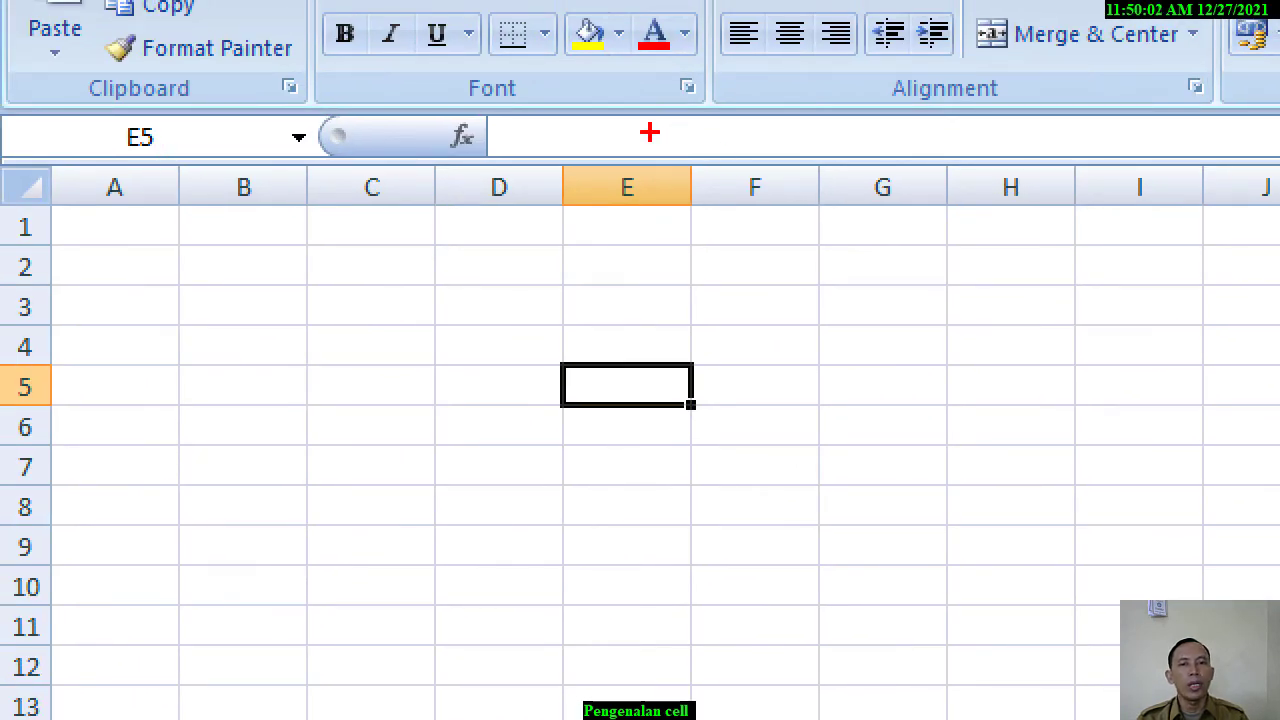
mouse_move(647, 128)
mouse_down()
mouse_move(572, 130)
mouse_move(543, 190)
mouse_move(700, 224)
mouse_move(630, 114)
mouse_up()
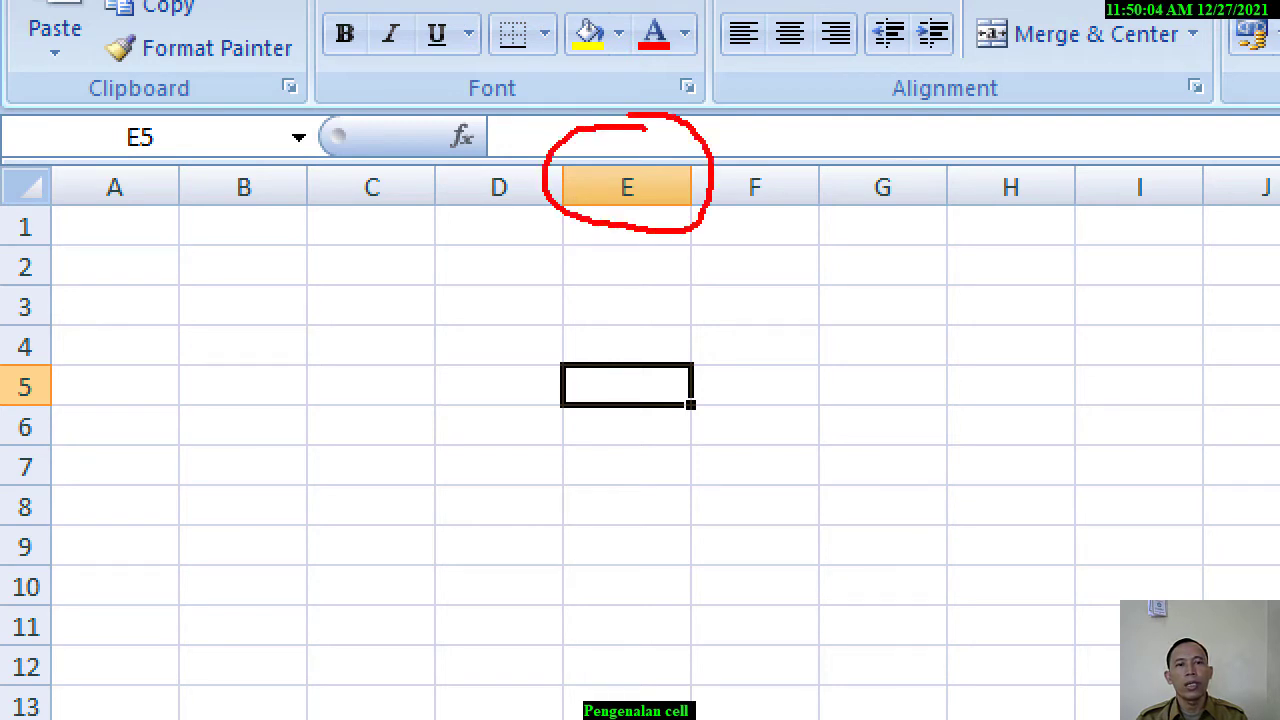
mouse_move(88, 362)
mouse_down()
mouse_move(48, 338)
mouse_move(6, 376)
mouse_move(84, 434)
mouse_move(88, 348)
mouse_move(157, 353)
mouse_move(158, 170)
mouse_move(224, 230)
mouse_move(513, 242)
mouse_move(560, 210)
mouse_up()
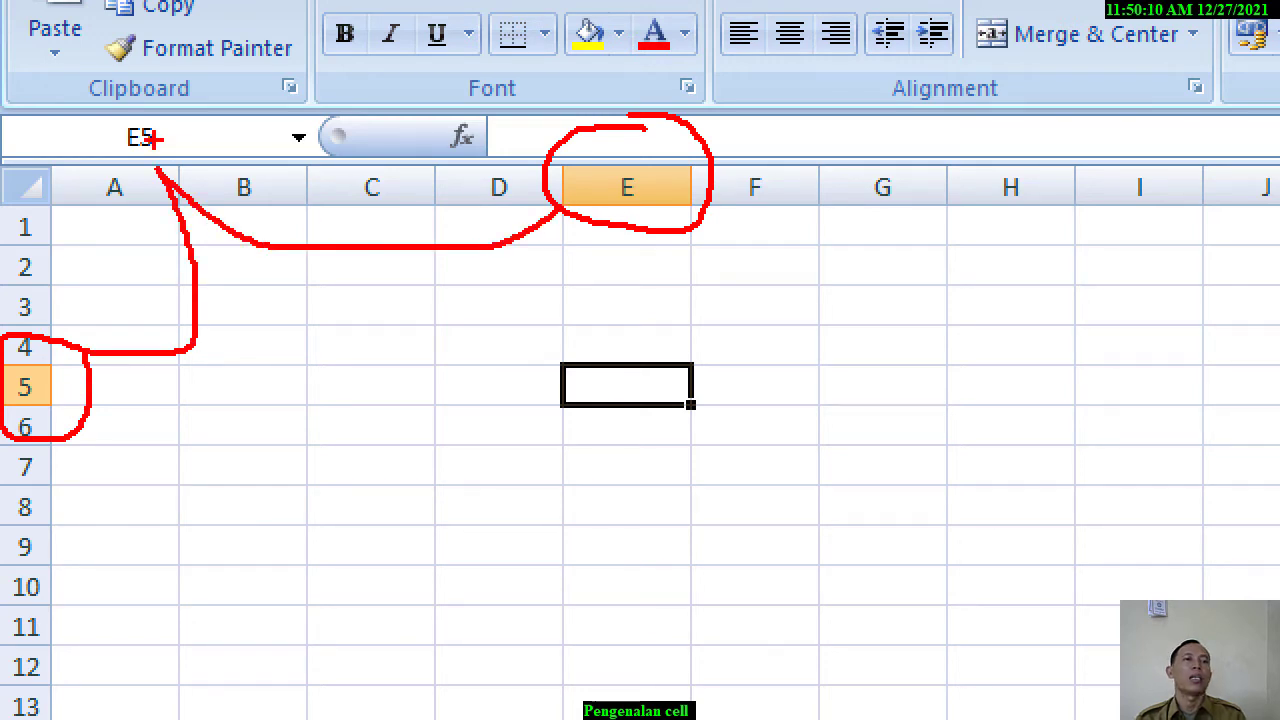
drag(113, 135, 174, 138)
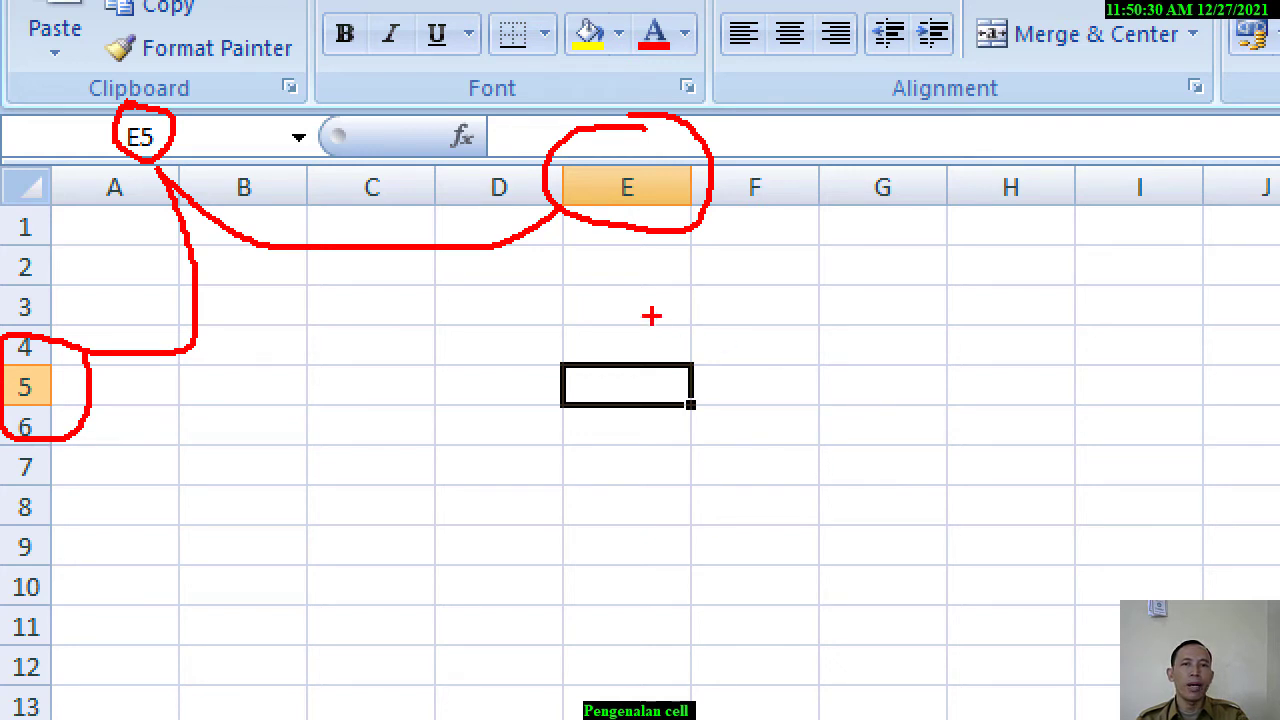
mouse_move(541, 373)
mouse_down()
mouse_move(742, 446)
mouse_move(668, 332)
mouse_move(612, 322)
mouse_up()
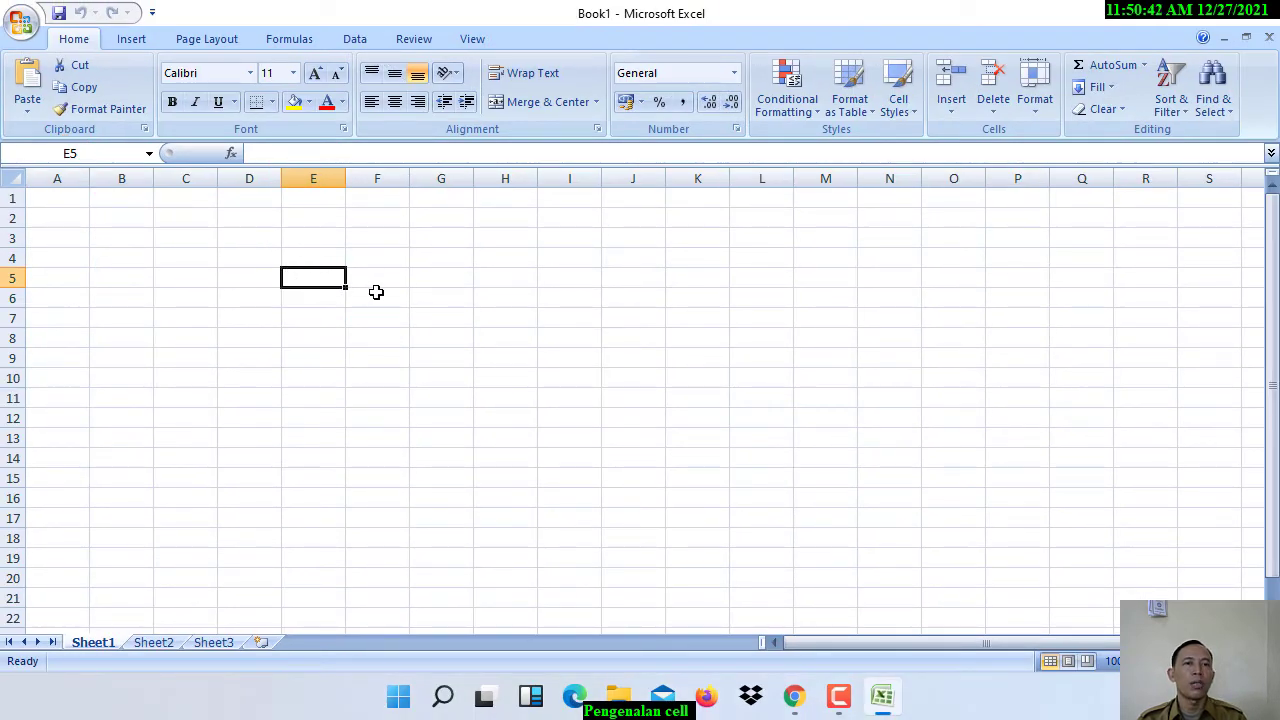
- Select cells B2, E10 and F5 in turn to examine their cell addresses
click(117, 218)
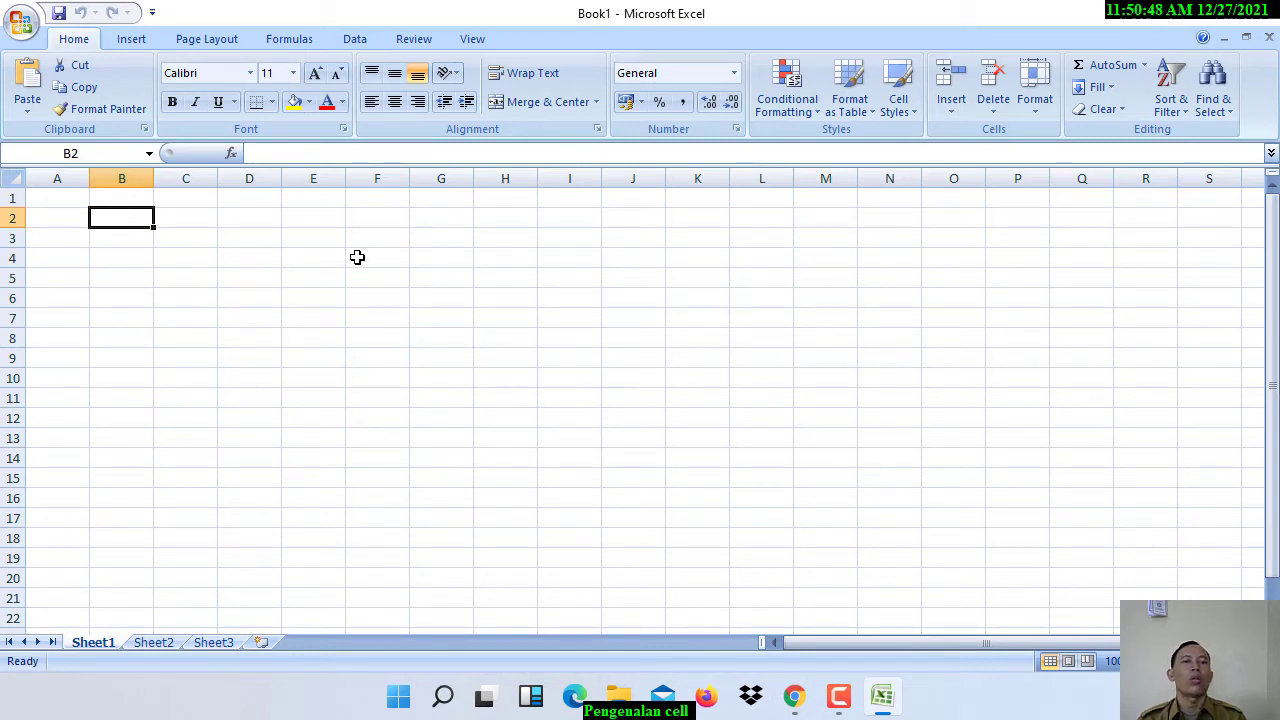
click(324, 372)
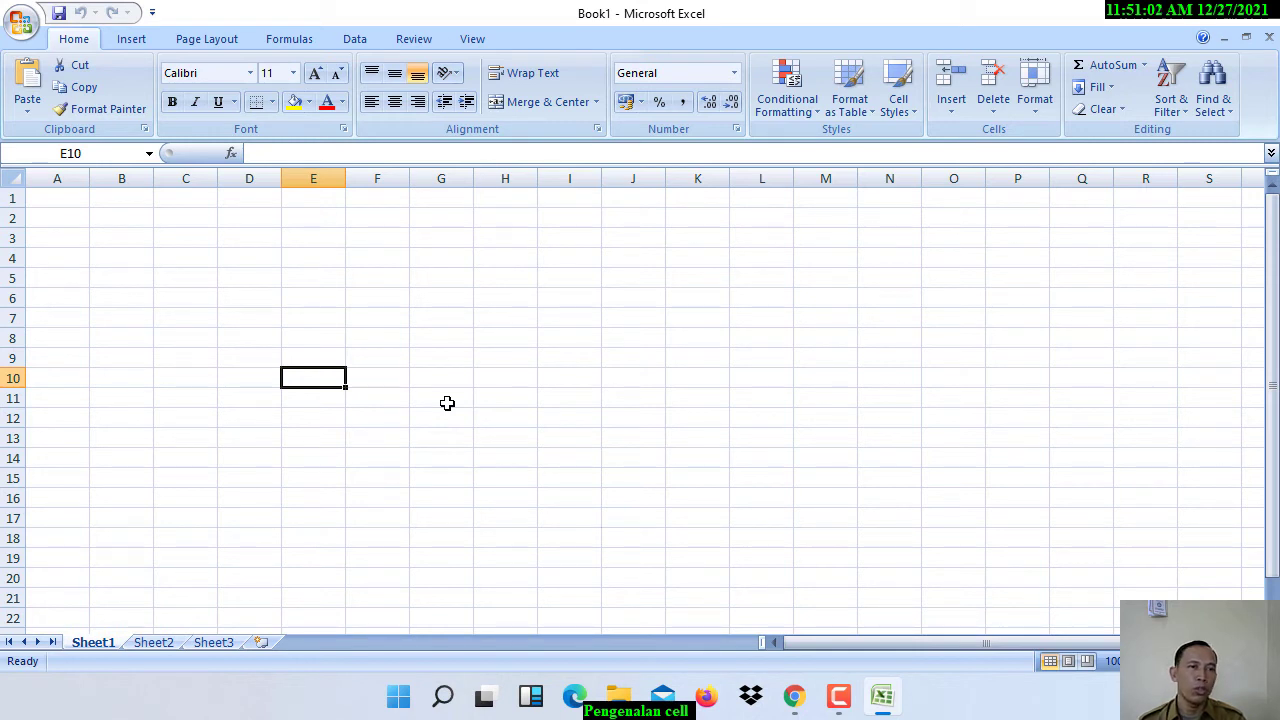
click(352, 284)
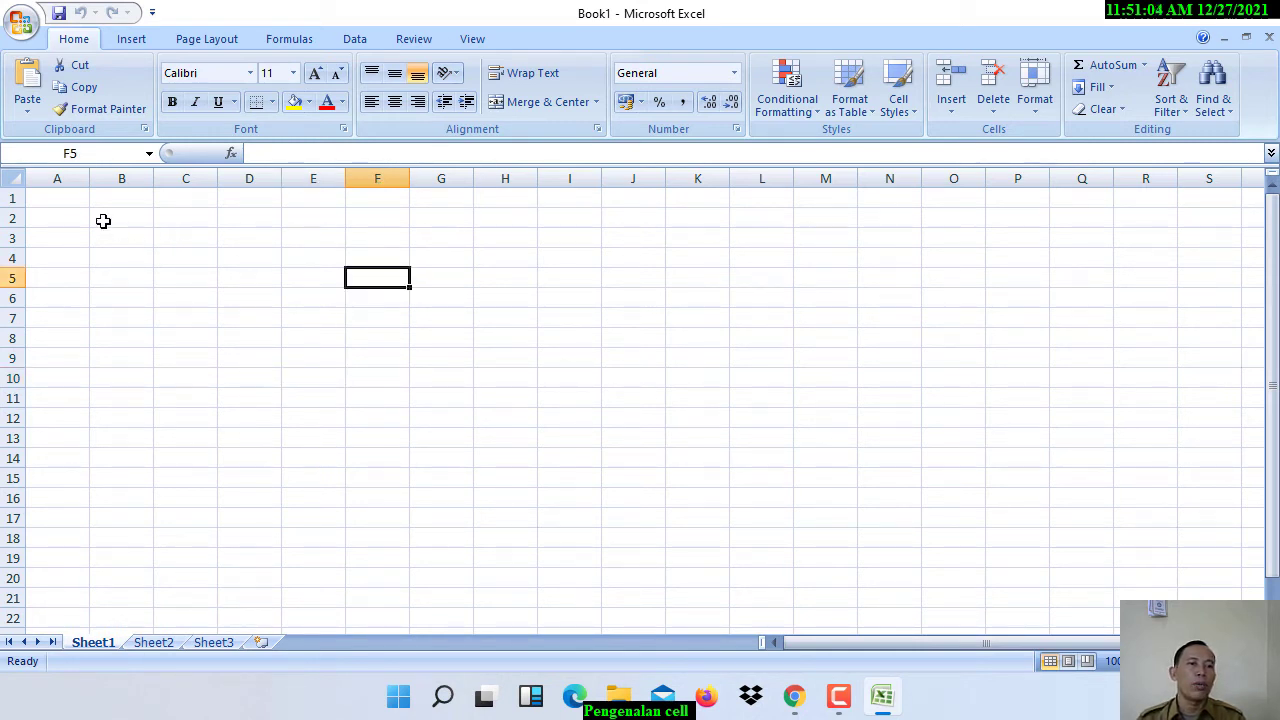
- Select the range A1:E1, mark its first and last cells in red with a connecting line, and clear the marks
drag(70, 194, 297, 194)
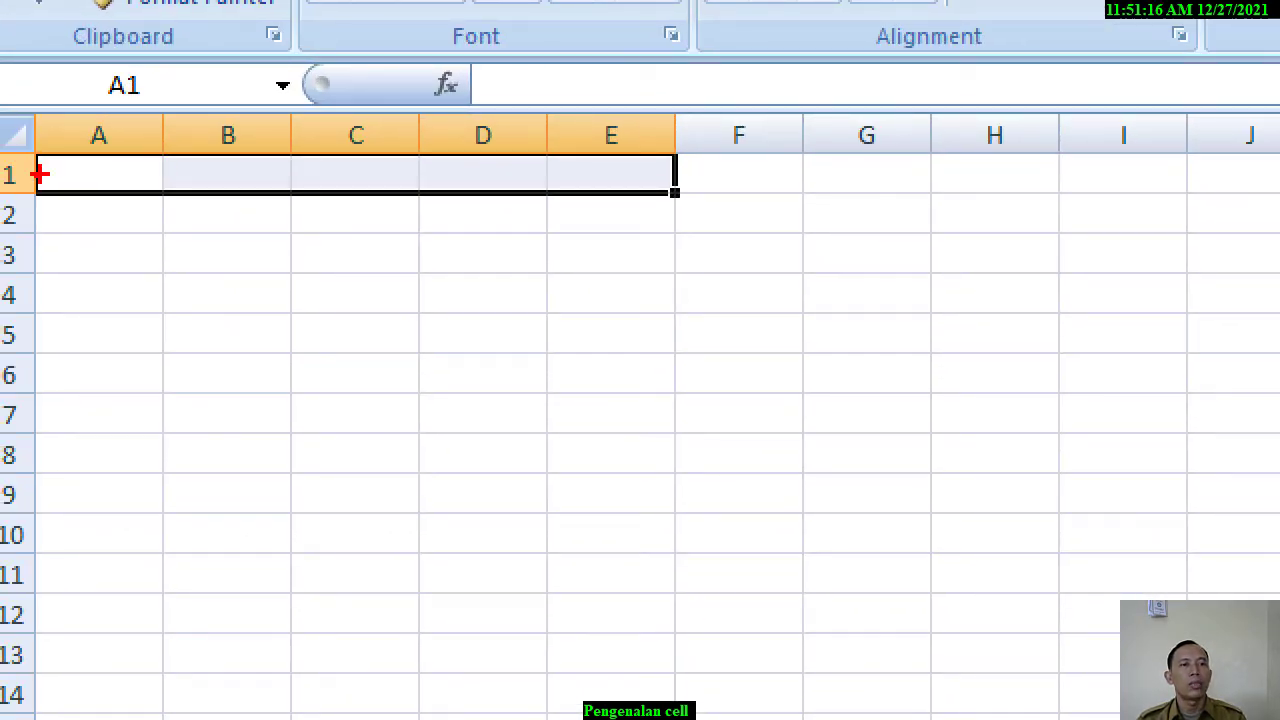
mouse_move(4, 200)
mouse_down()
mouse_move(127, 180)
mouse_move(97, 93)
mouse_move(43, 98)
mouse_move(41, 118)
mouse_up()
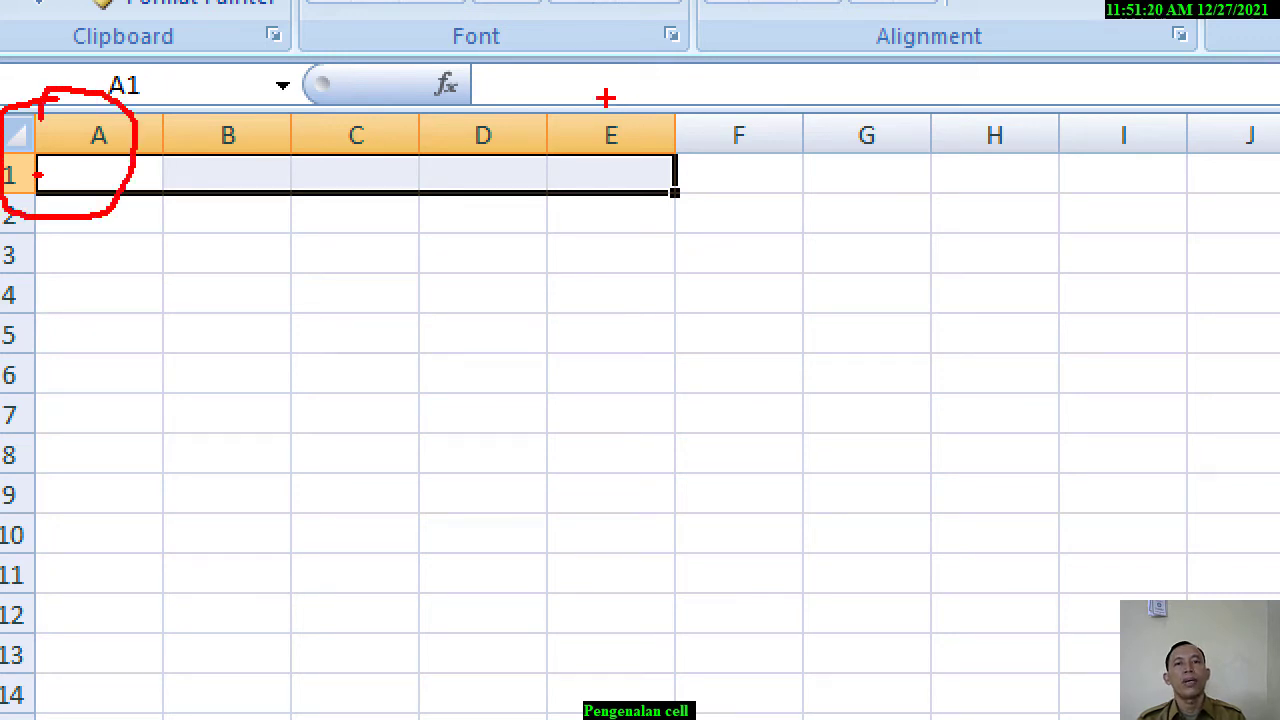
mouse_move(608, 94)
mouse_down()
mouse_move(578, 146)
mouse_move(646, 190)
mouse_move(628, 84)
mouse_move(608, 94)
mouse_up()
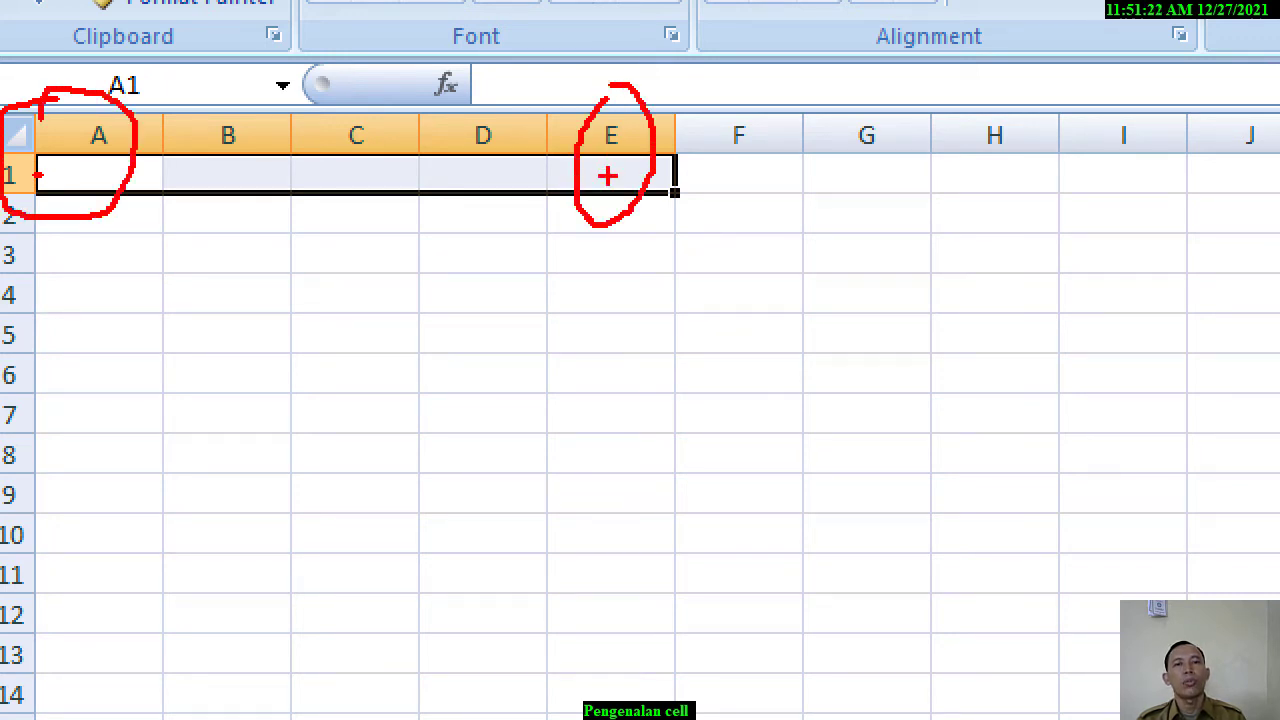
mouse_move(570, 184)
mouse_down()
mouse_move(160, 160)
mouse_move(65, 172)
mouse_up()
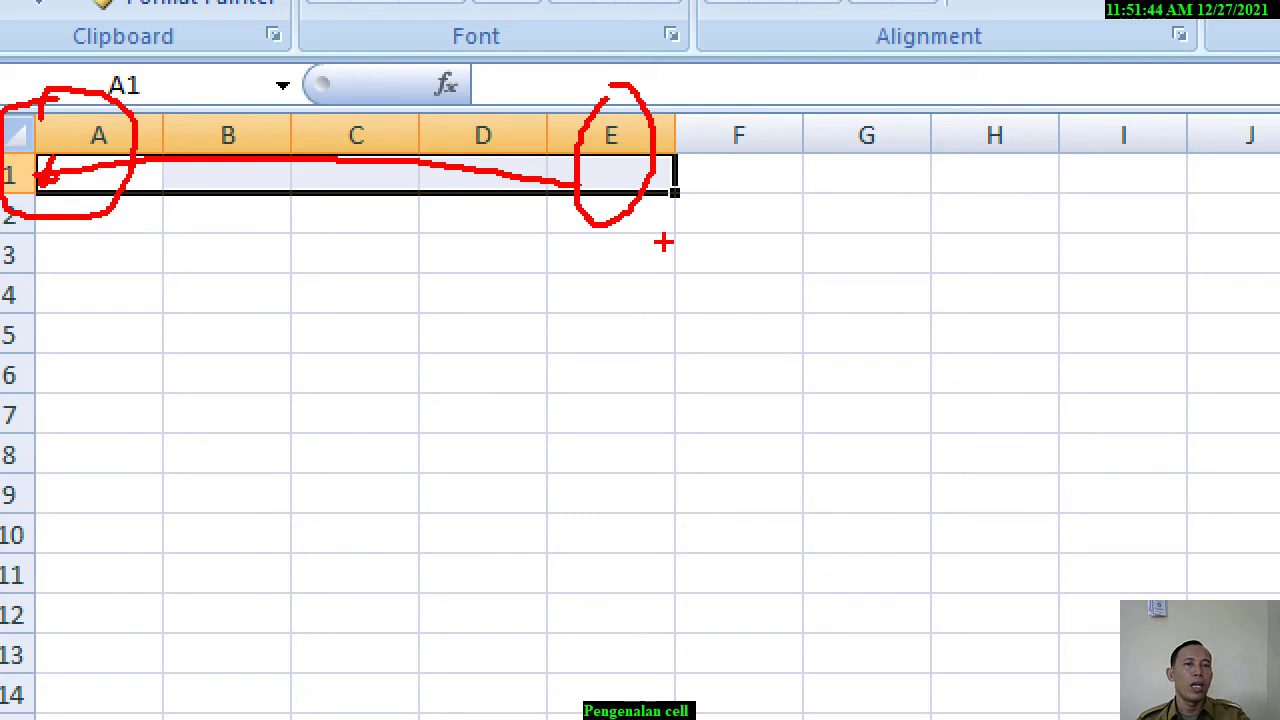
key(Down)
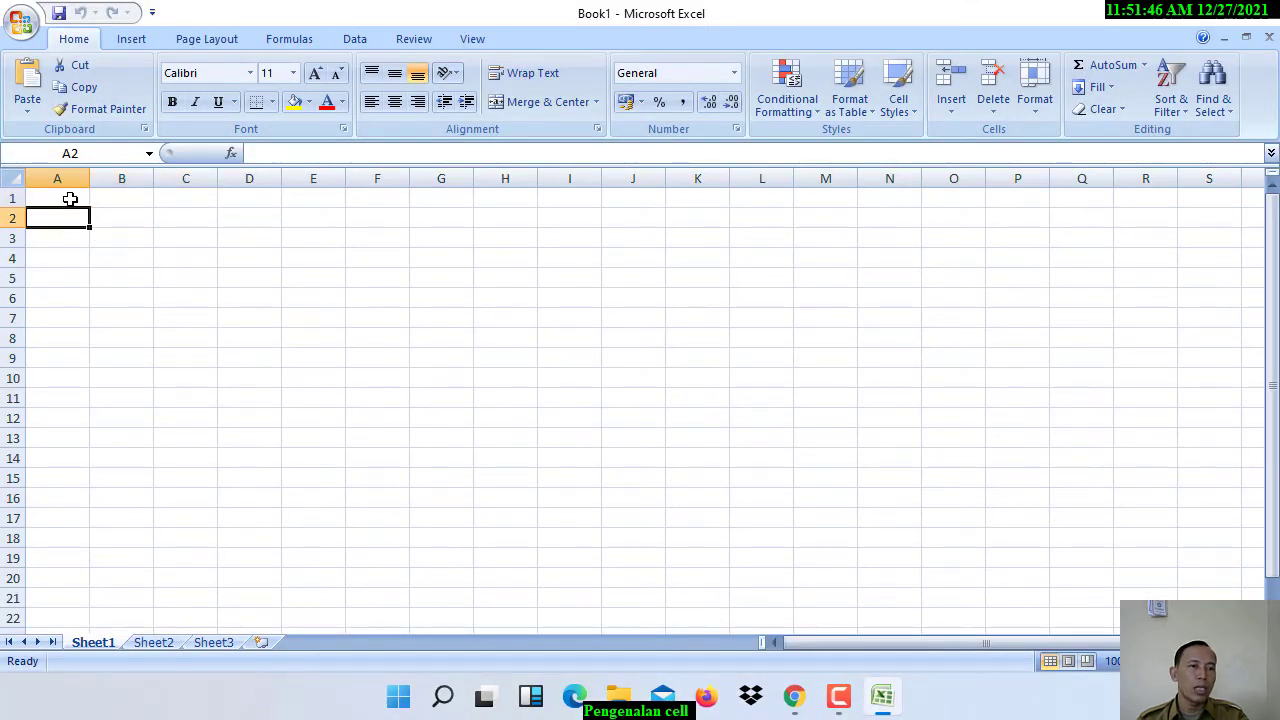
- Select the range A1:G10, mark its starting cell and its end column and row in red, and deselect it by selecting cell I3
drag(69, 197, 420, 374)
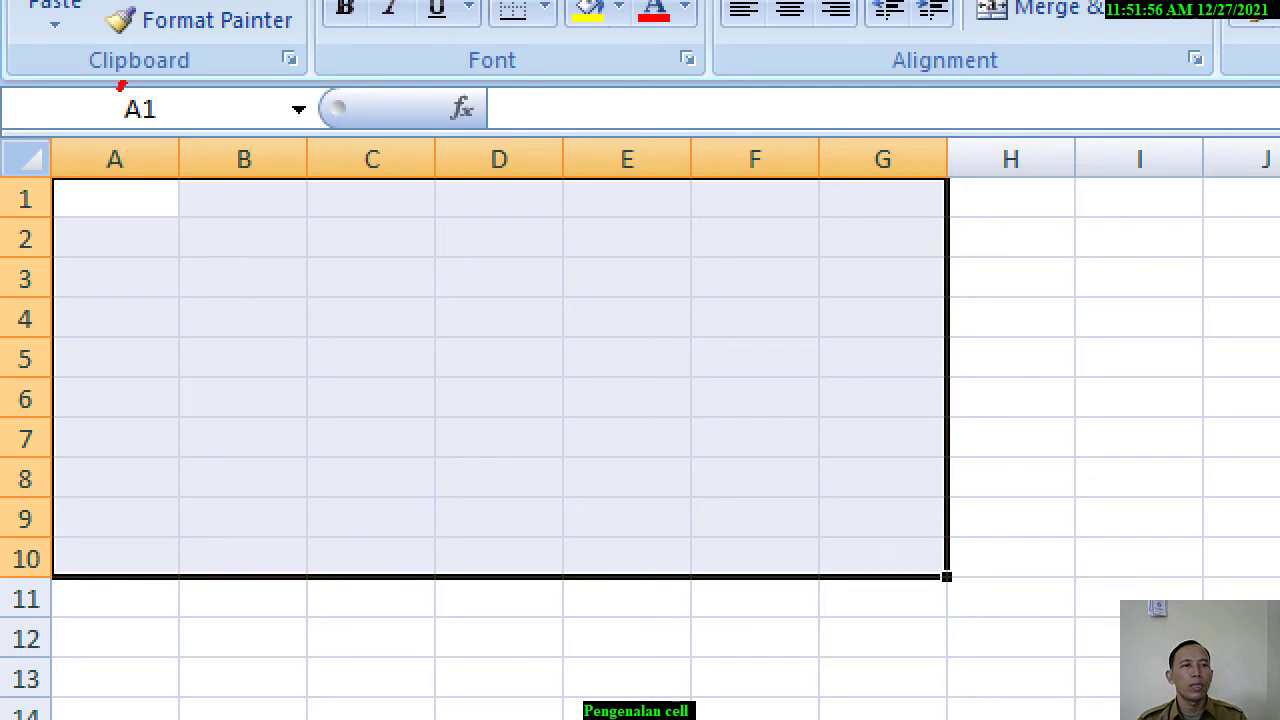
mouse_move(120, 86)
mouse_down()
mouse_move(128, 138)
mouse_move(146, 78)
mouse_up()
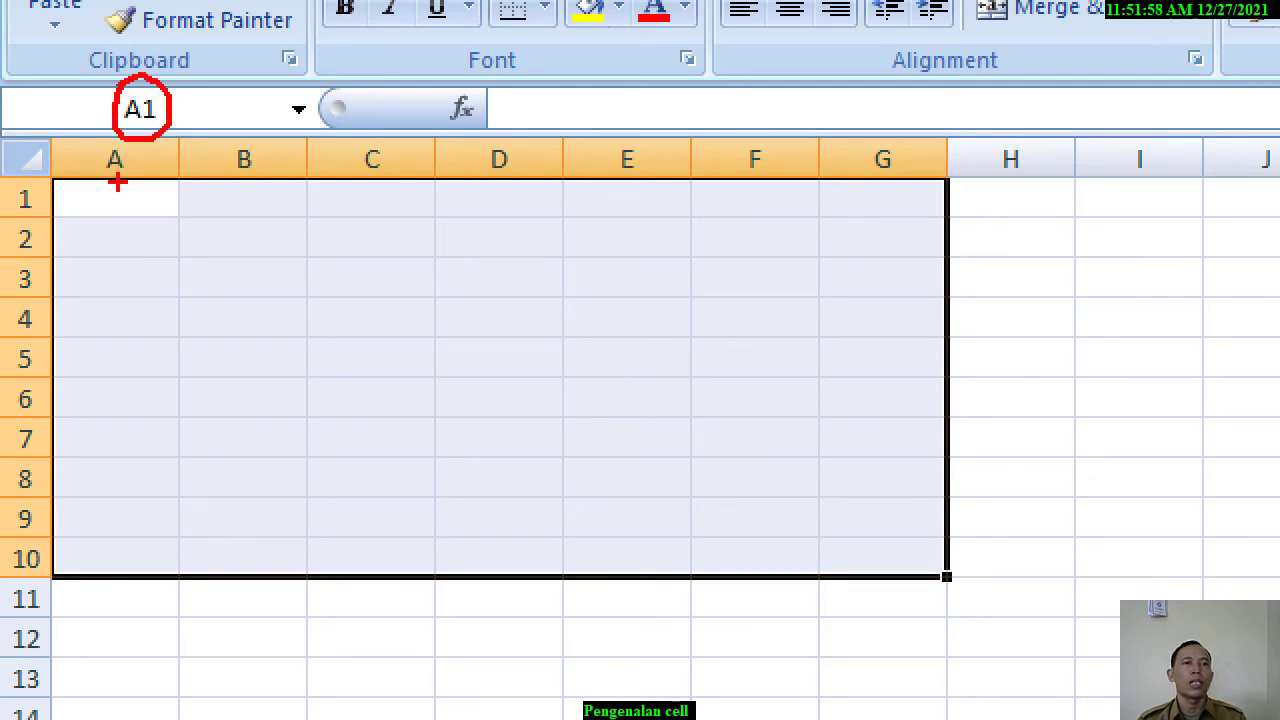
mouse_move(108, 141)
mouse_down()
mouse_move(100, 162)
mouse_move(131, 152)
mouse_move(62, 188)
mouse_move(14, 170)
mouse_move(34, 226)
mouse_move(58, 198)
mouse_up()
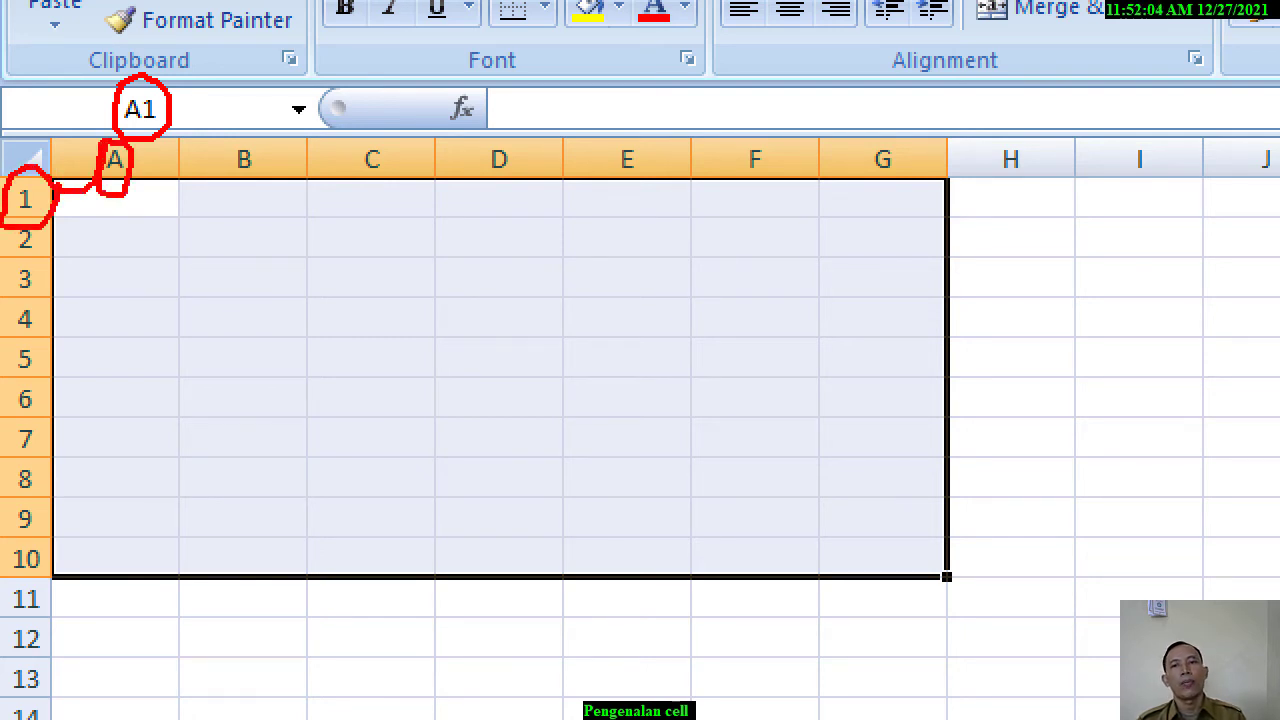
mouse_move(865, 145)
mouse_down()
mouse_move(910, 206)
mouse_move(856, 104)
mouse_move(848, 140)
mouse_up()
mouse_move(898, 211)
mouse_down()
mouse_move(922, 488)
mouse_move(648, 576)
mouse_move(162, 597)
mouse_move(80, 528)
mouse_move(14, 528)
mouse_move(16, 564)
mouse_move(78, 530)
mouse_up()
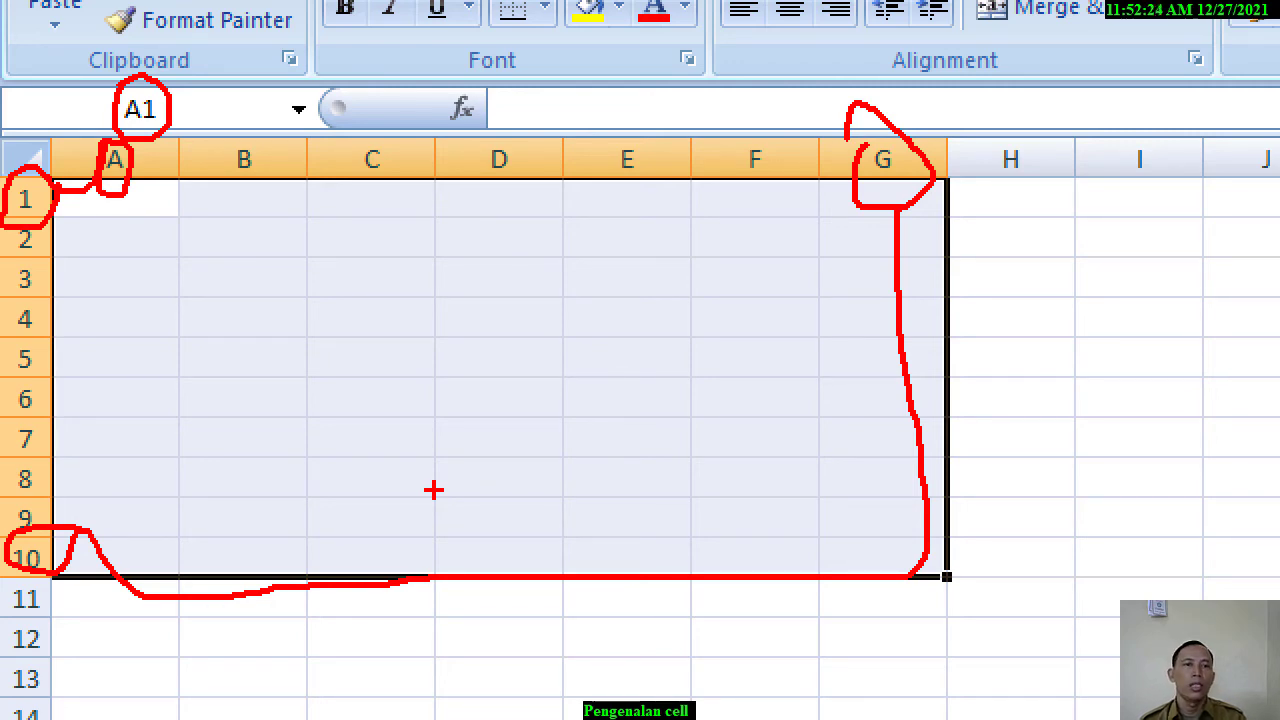
key(Escape)
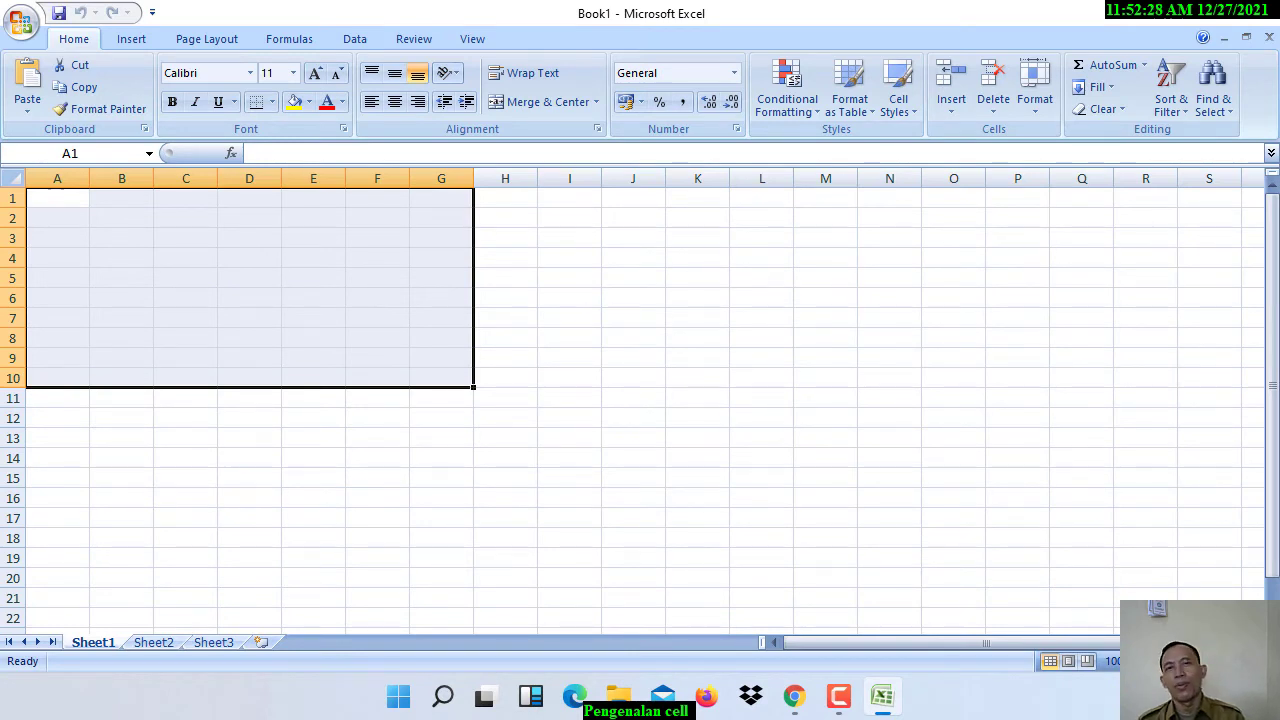
click(586, 232)
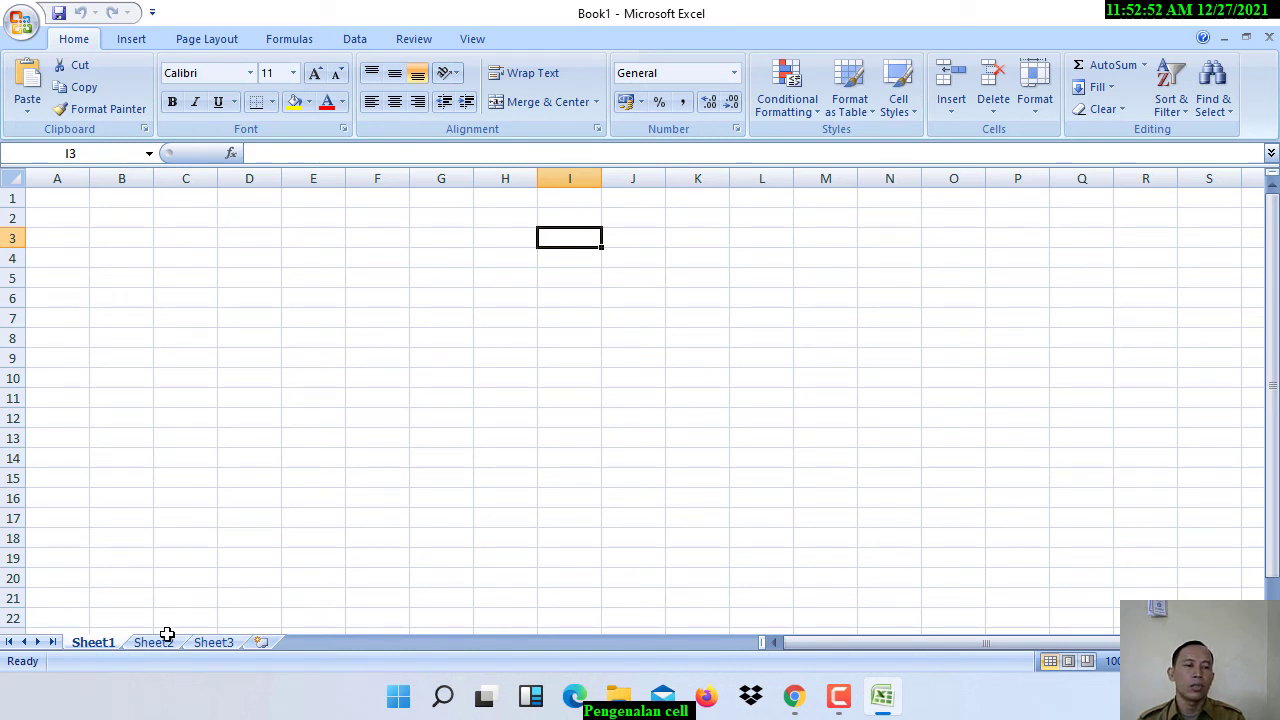
- Rename the Sheet1 worksheet as data guru
right_click(112, 644)
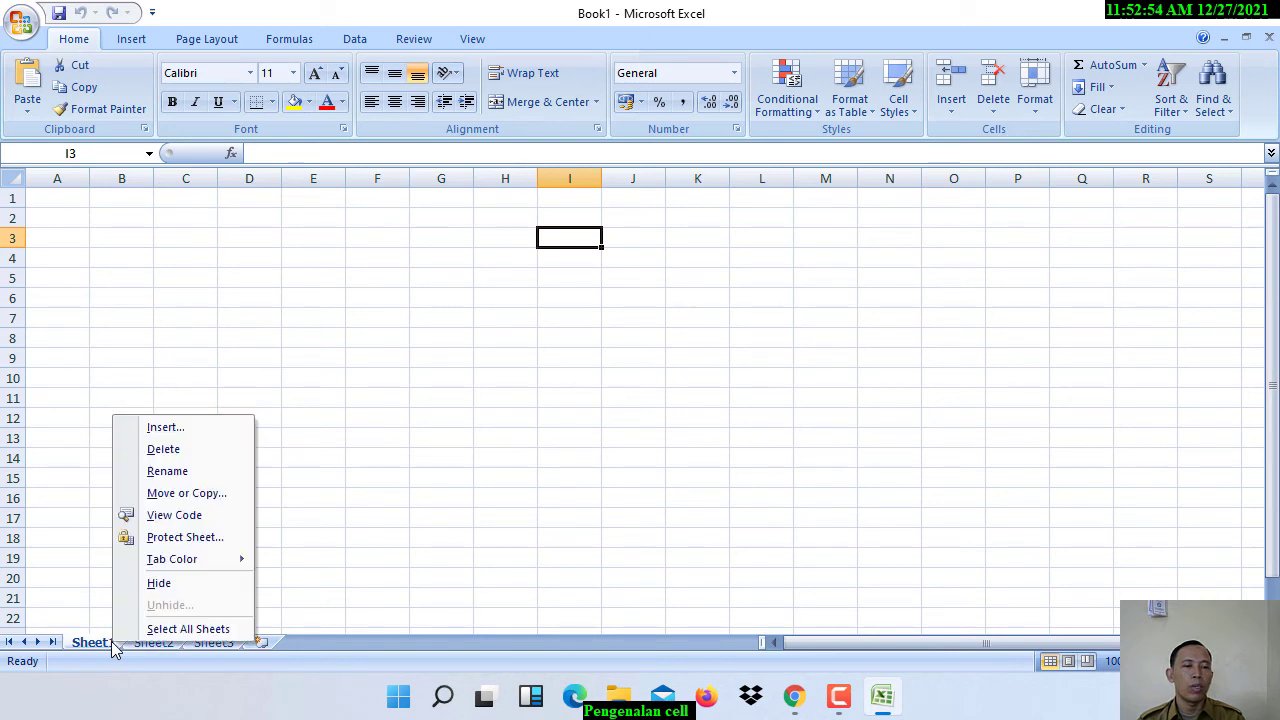
click(174, 472)
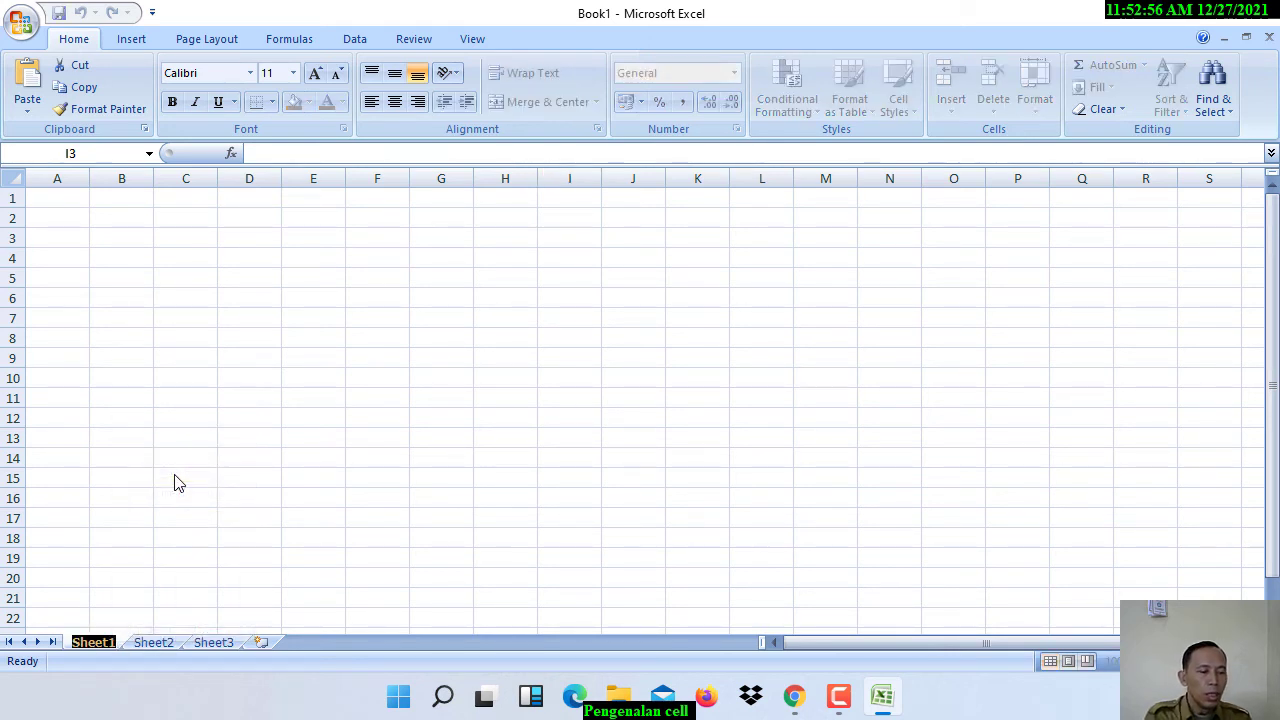
text(data guru)
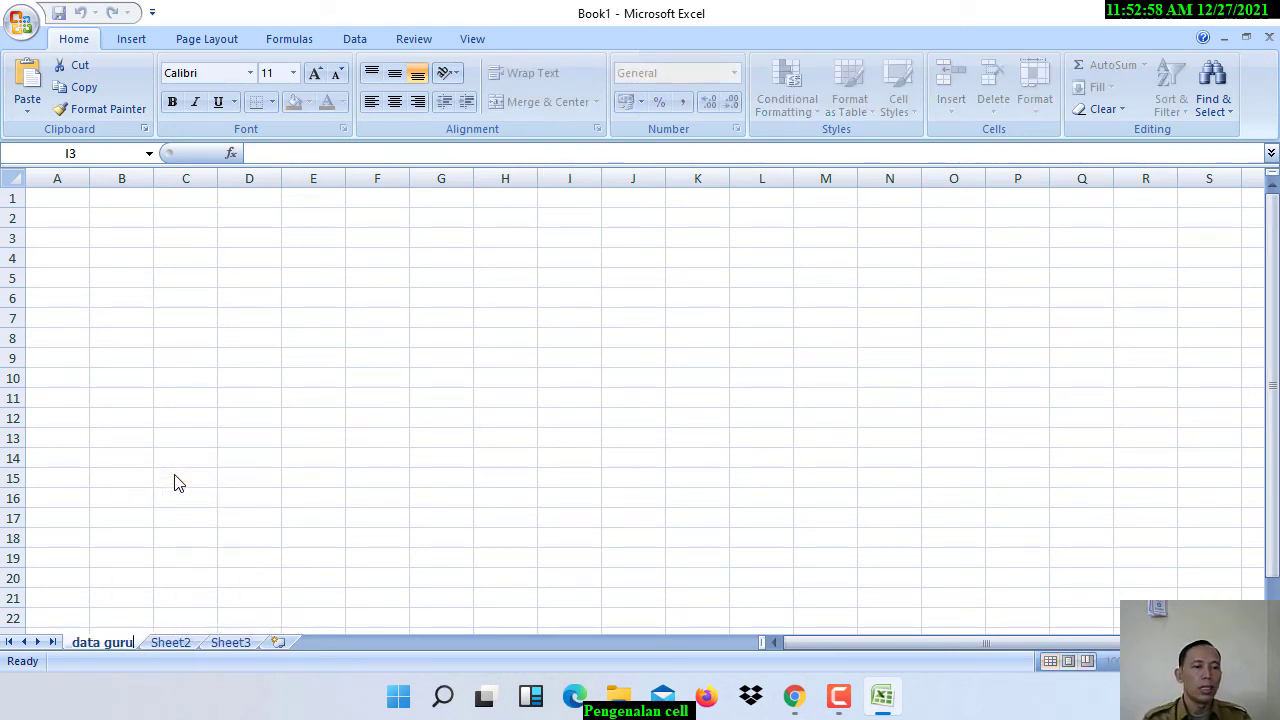
click(174, 478)
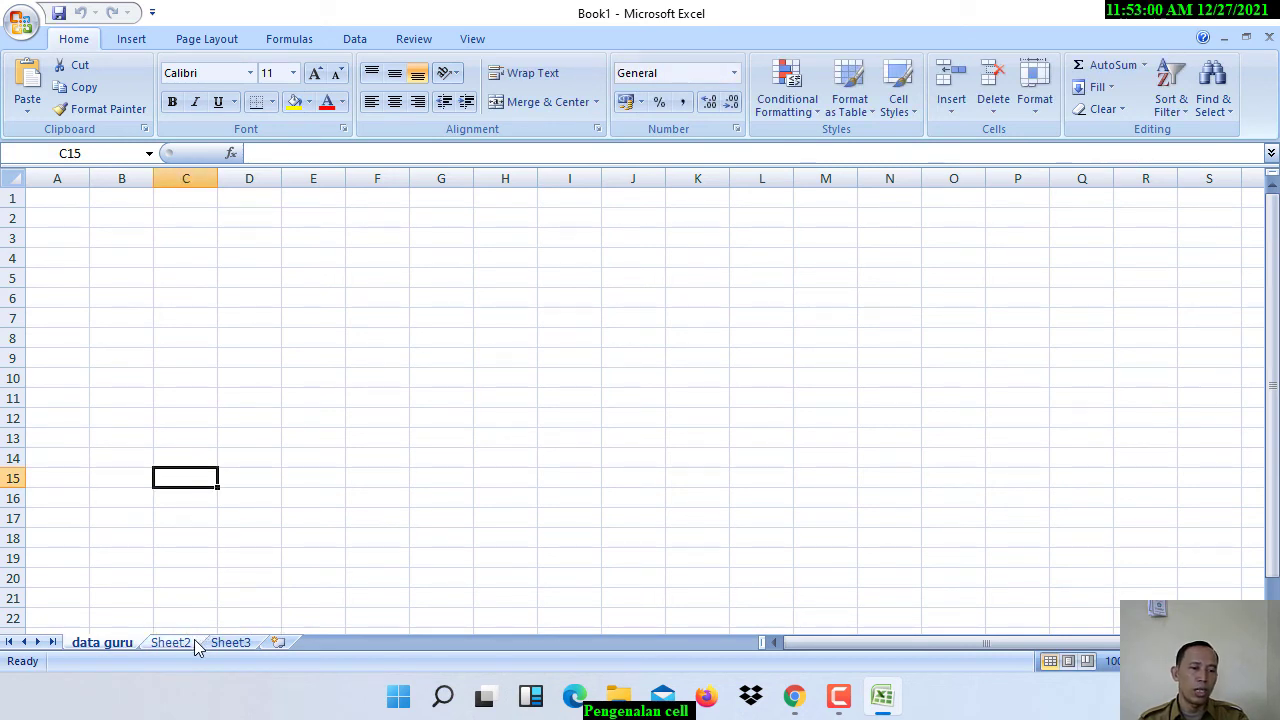
- Rename the Sheet2 worksheet as data murid, and switch to data guru and back to data murid
right_click(189, 645)
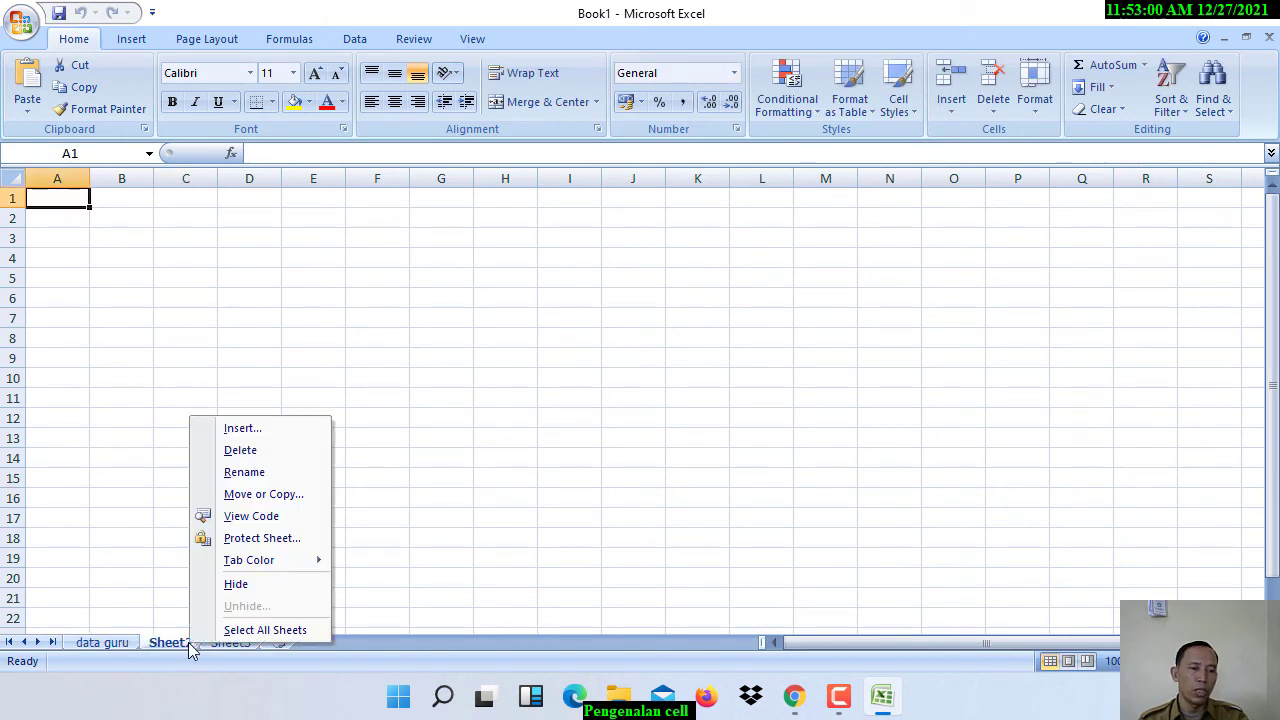
click(280, 484)
text(data)
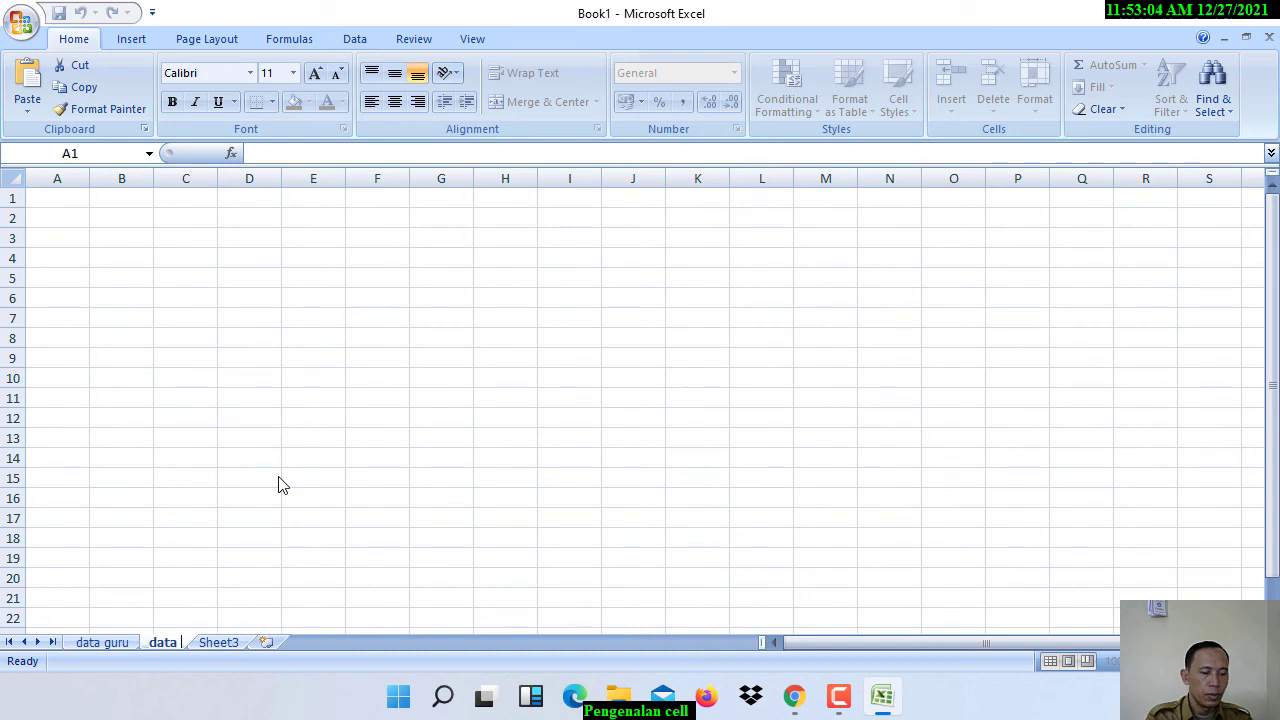
text( murid)
click(279, 484)
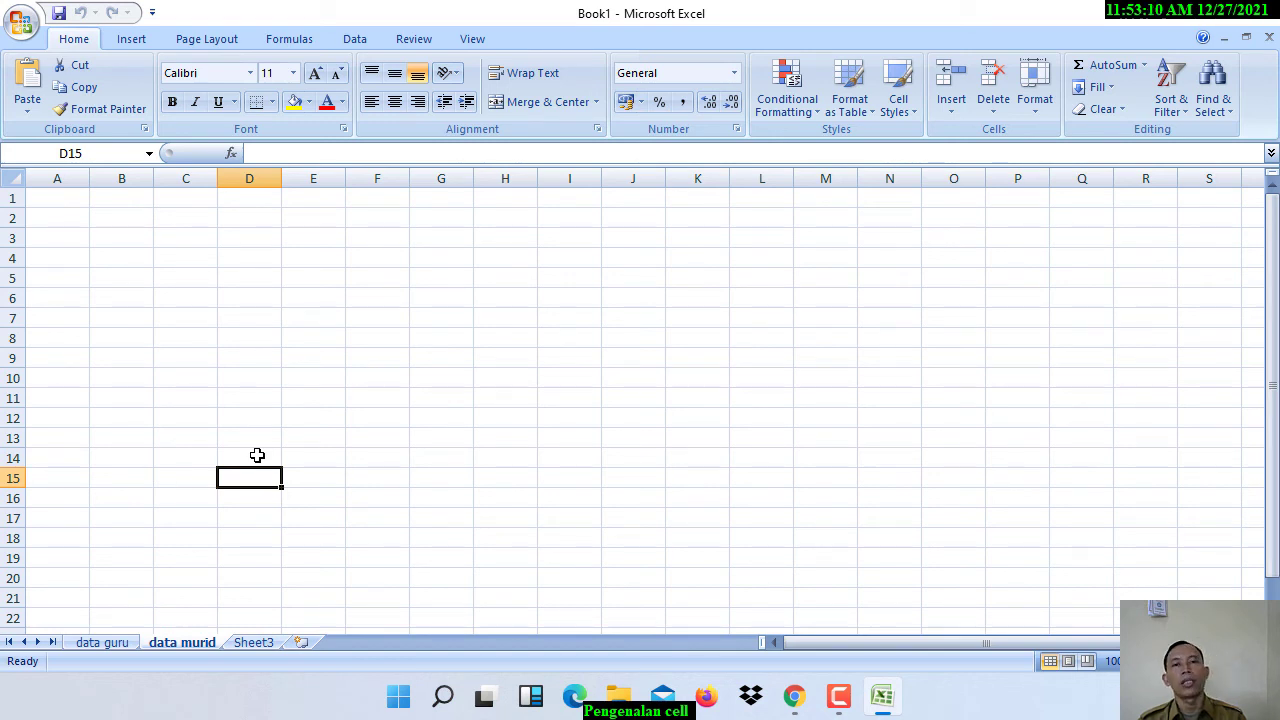
click(115, 642)
click(166, 642)
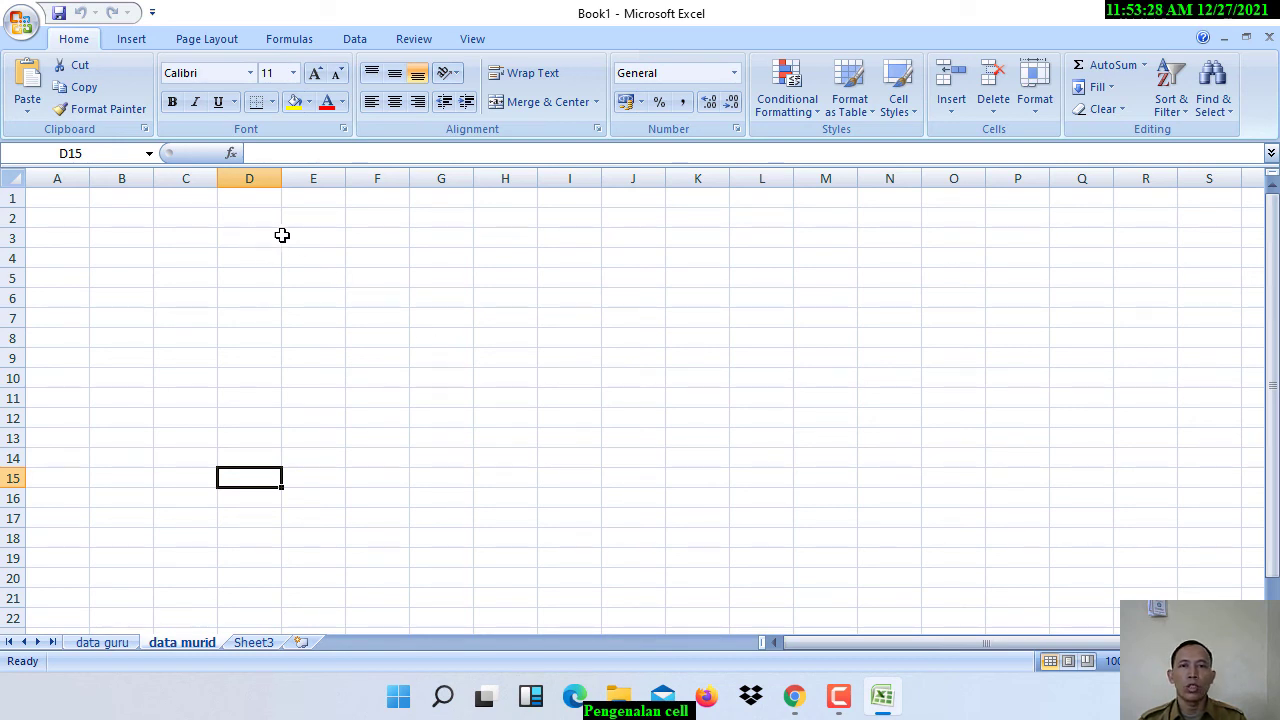
- Select the whole columns A to D one at a time on data murid, and select rows 1 to 21 together
click(55, 178)
click(120, 178)
click(185, 178)
click(249, 178)
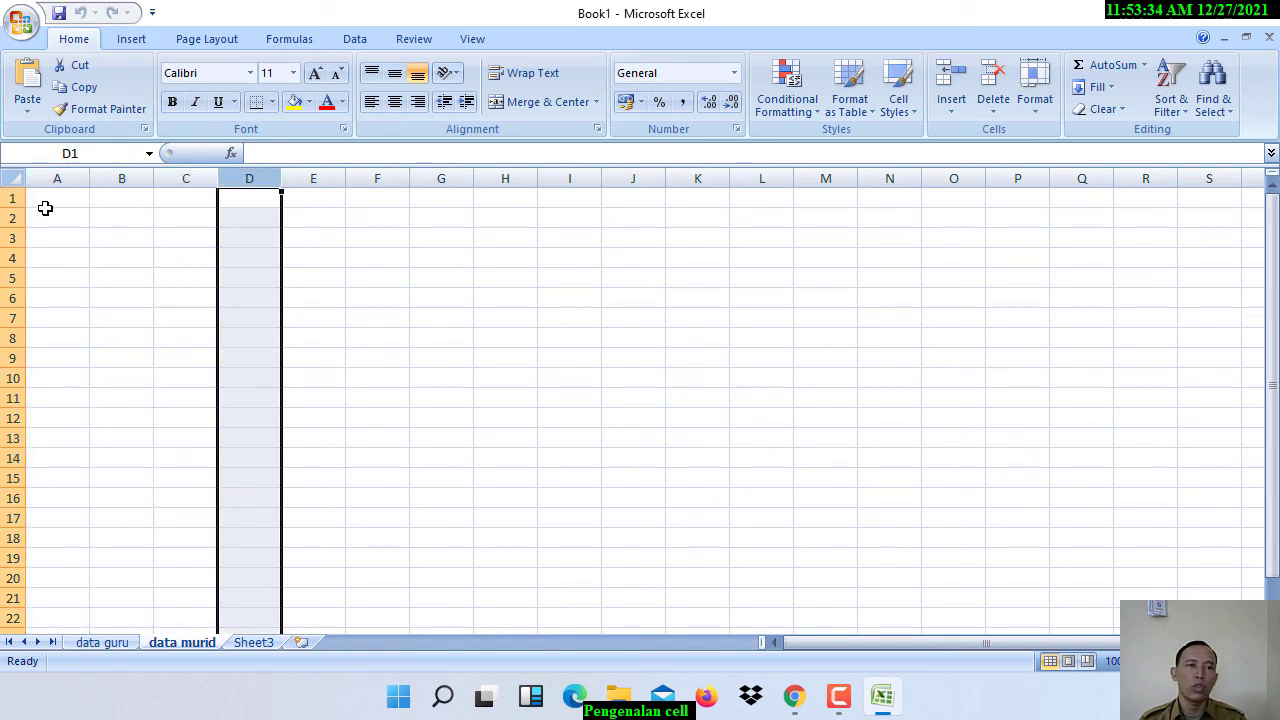
drag(13, 198, 20, 612)
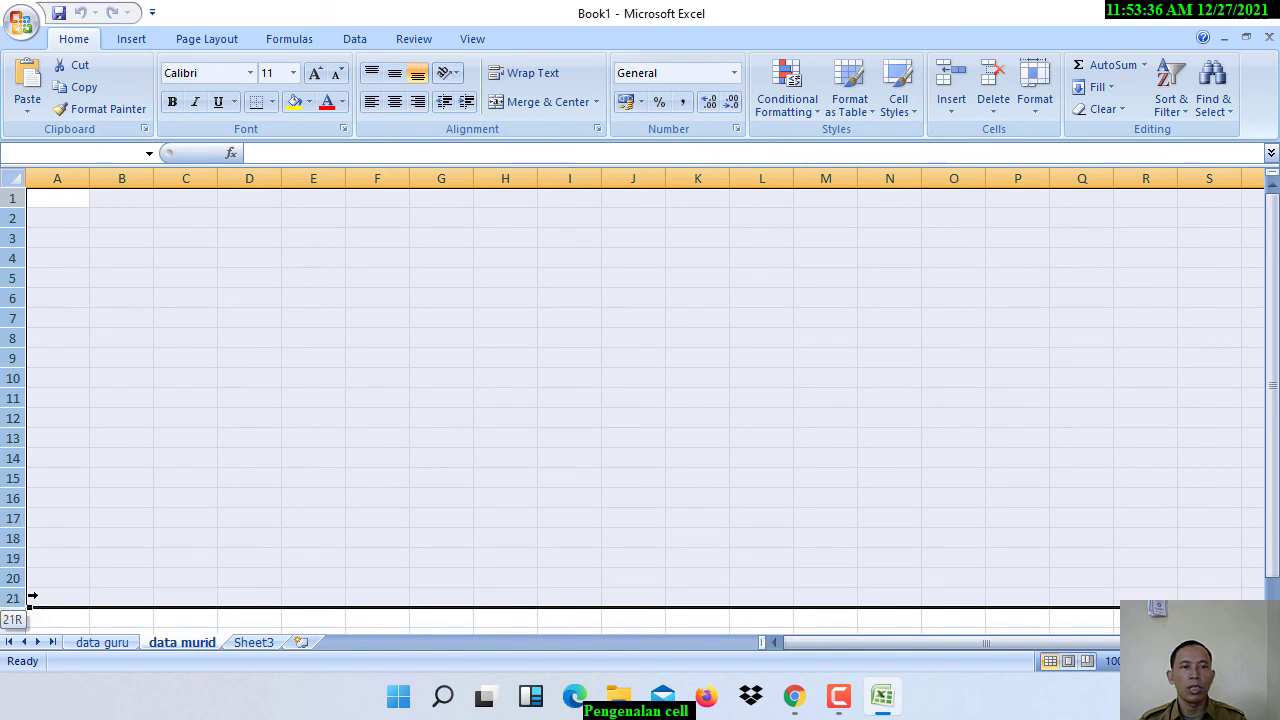
- Select cell E14, circle its address in red, and select cell A4
click(336, 457)
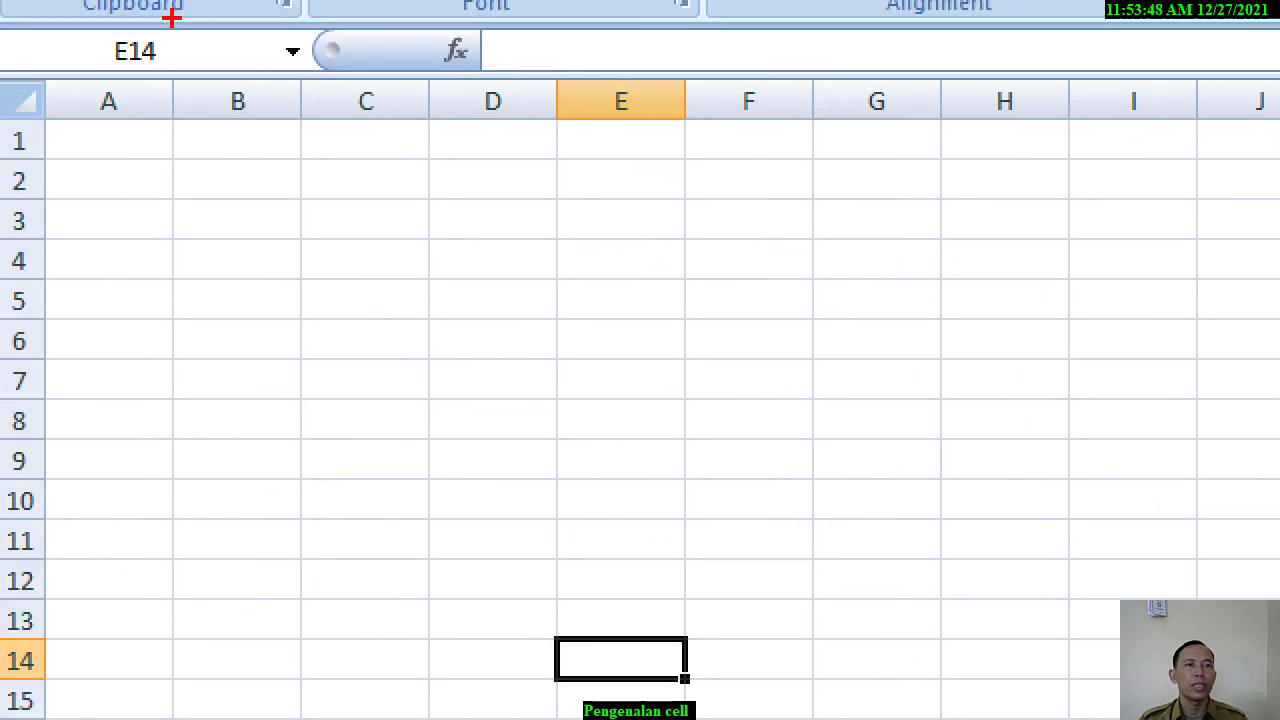
mouse_move(170, 12)
mouse_down()
mouse_move(120, 18)
mouse_move(88, 55)
mouse_move(162, 72)
mouse_move(158, 8)
mouse_up()
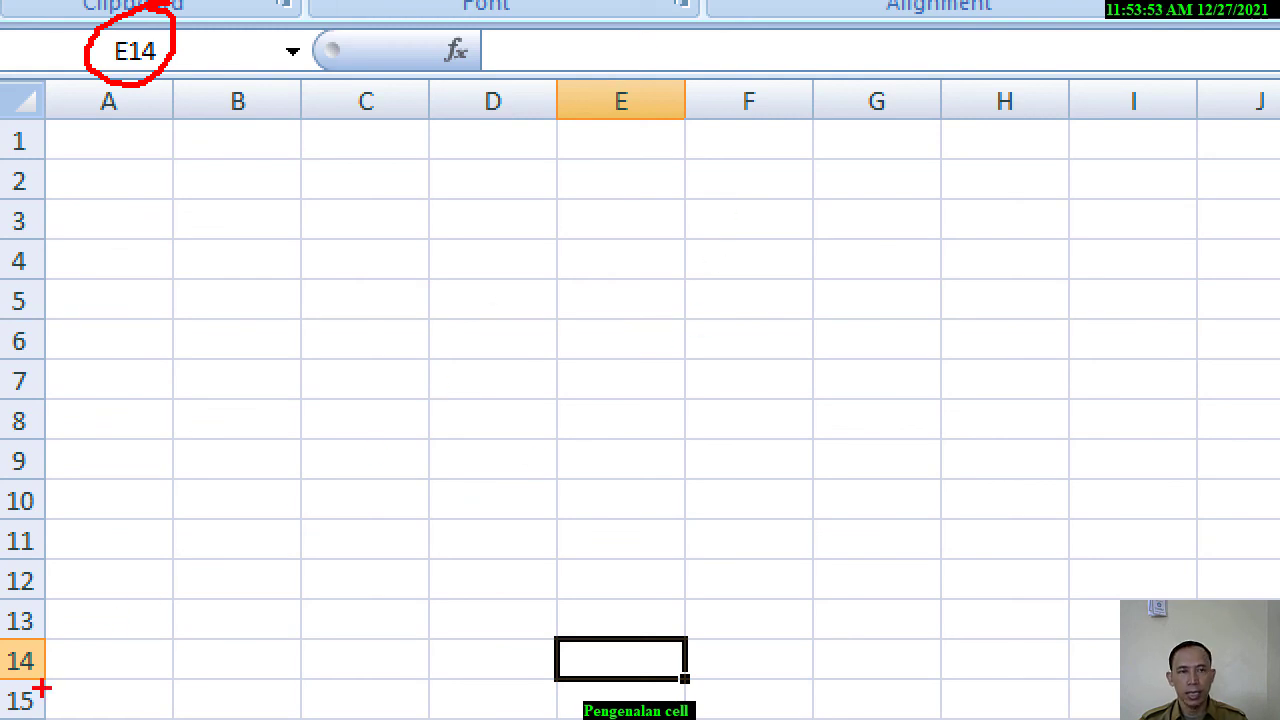
click(108, 261)
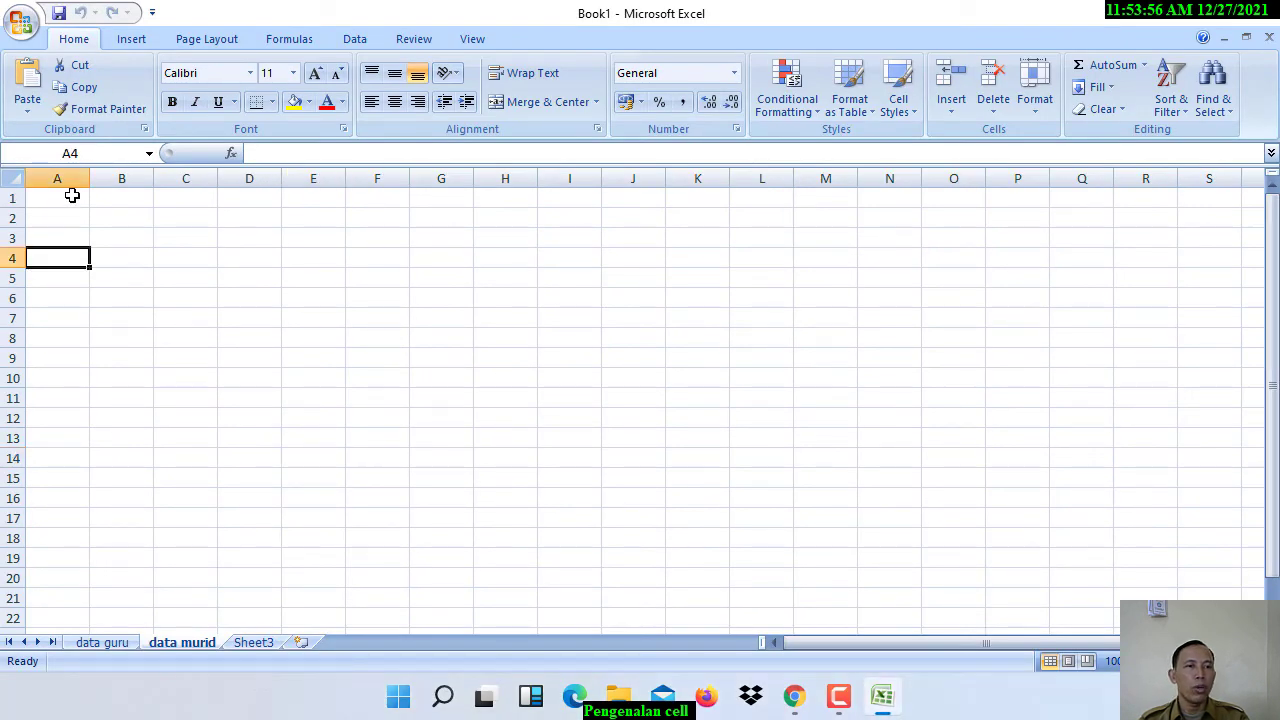
- Select the separate ranges A1:G2, G5:J7 and G10:J17 together, and deselect them by selecting cell H3
drag(71, 193, 418, 220)
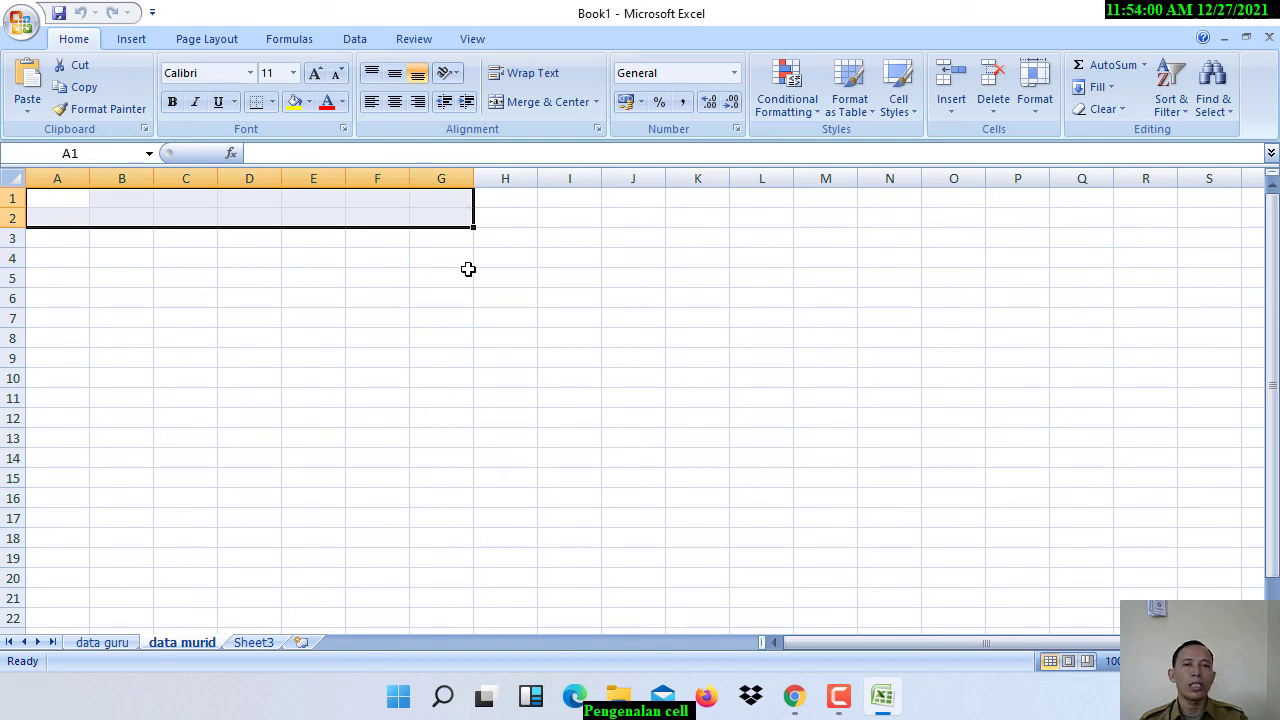
drag(468, 269, 651, 323)
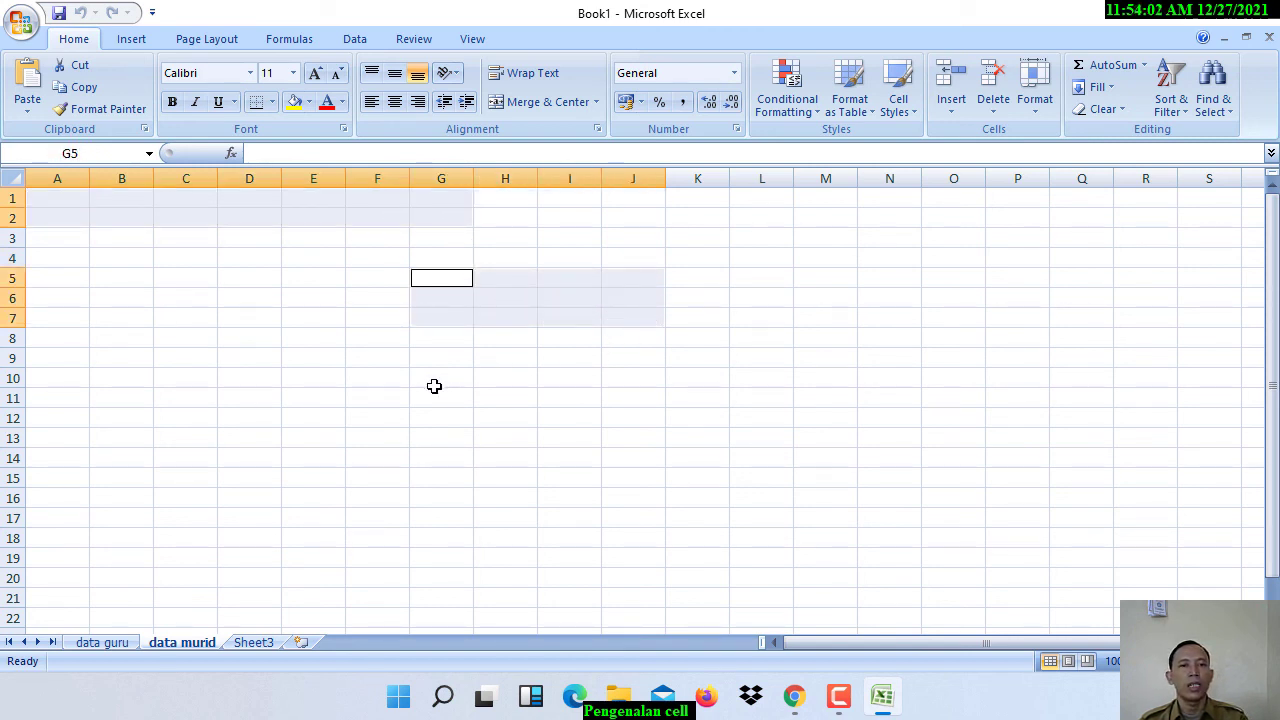
mouse_move(434, 383)
mouse_down()
mouse_move(526, 480)
mouse_move(640, 491)
mouse_move(653, 526)
mouse_up()
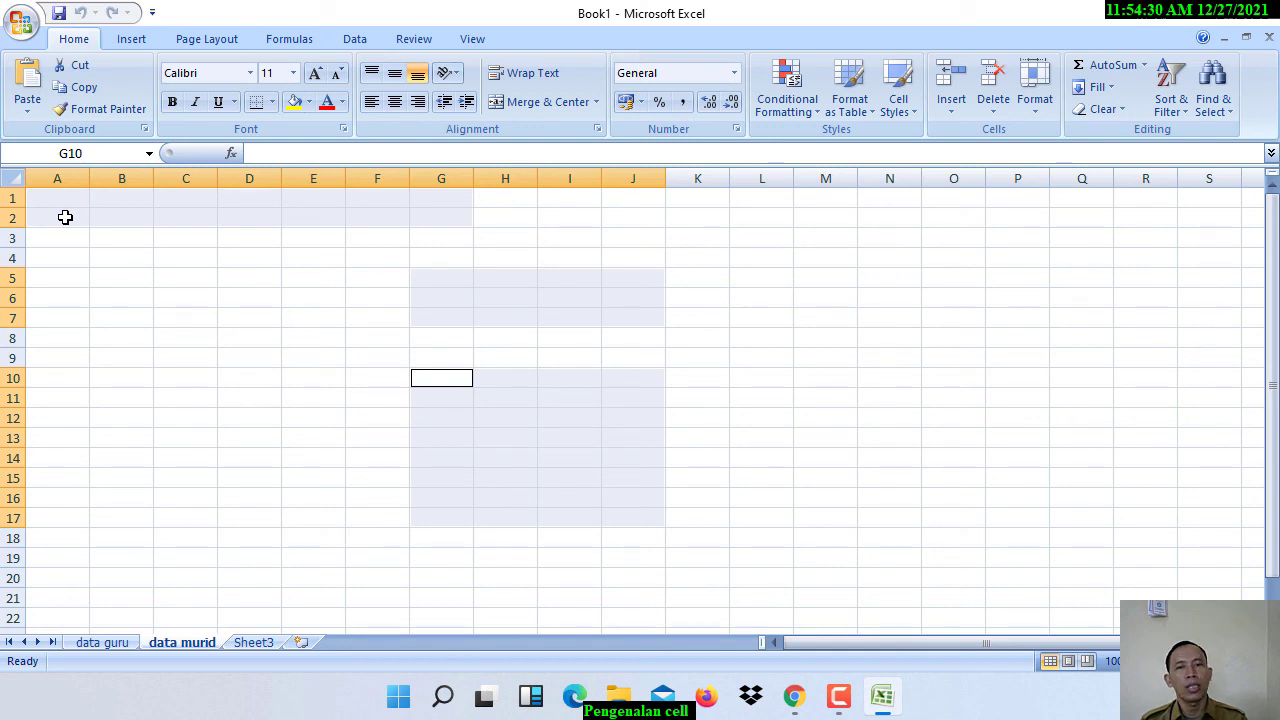
click(521, 228)
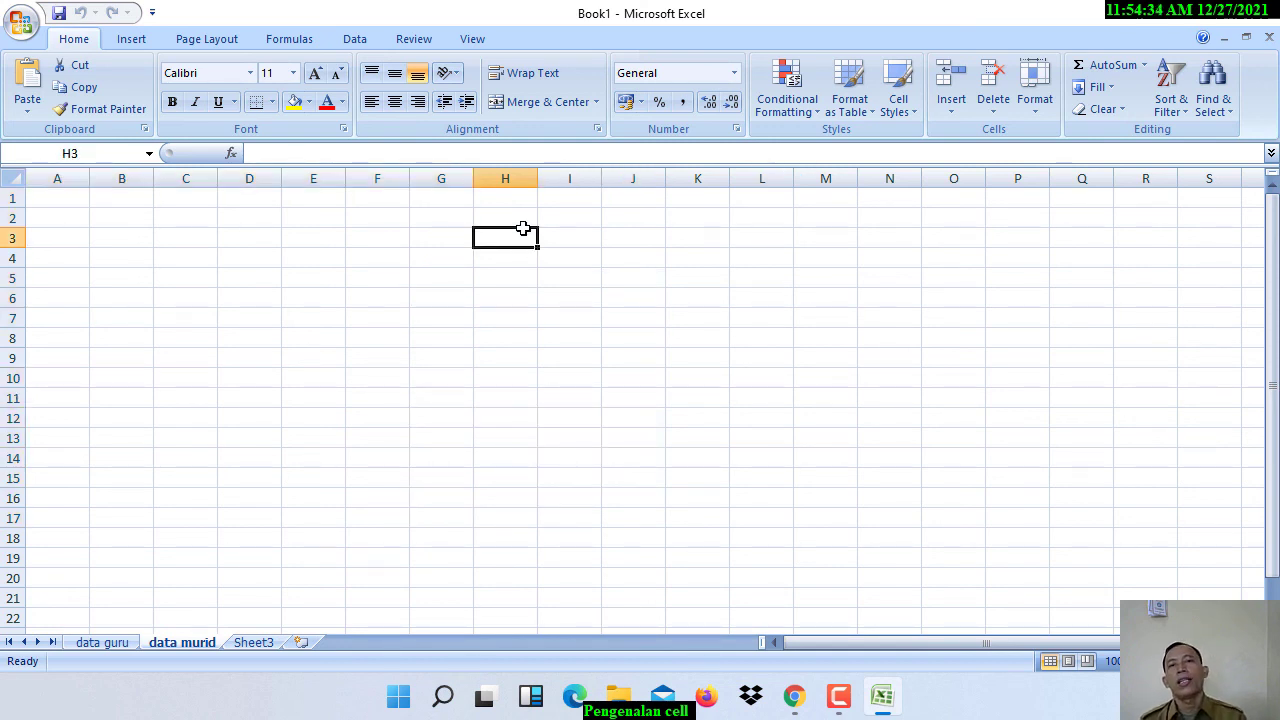